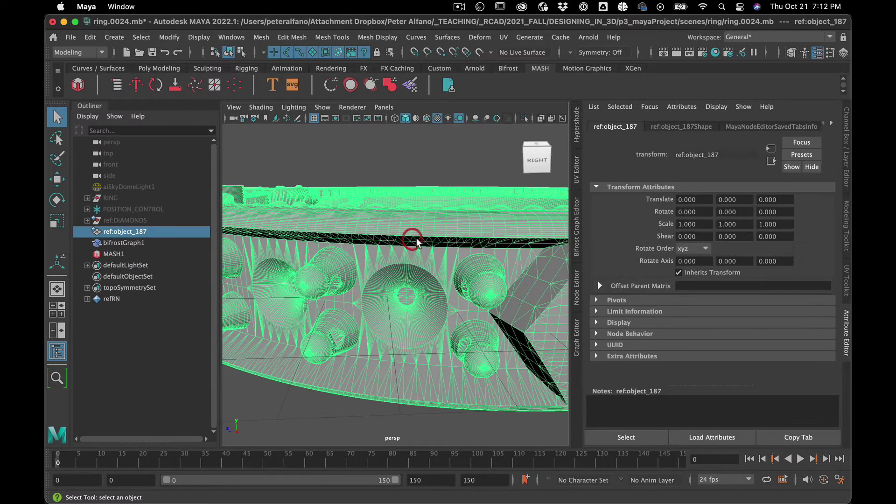
Examine the ring mesh's wireframe and shaded surface around the gem seats, recess edge and band.
scroll(457, 205, "down", 3)
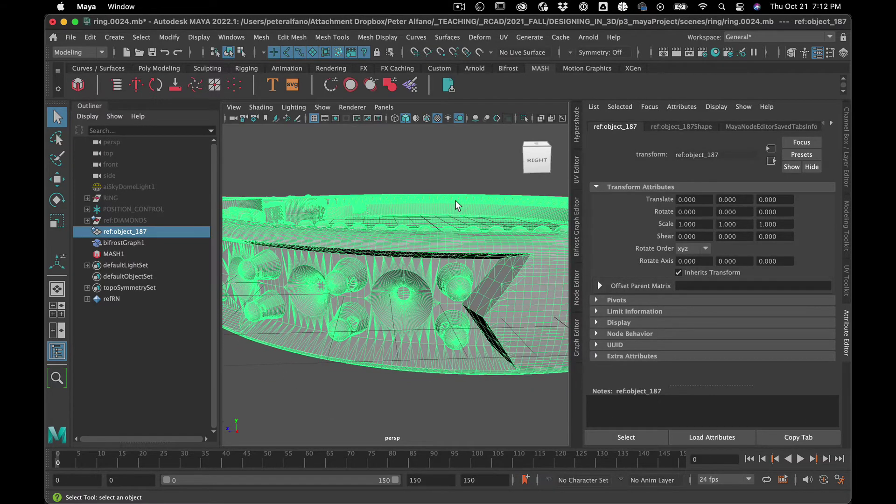
left_click_drag(458, 205, 428, 208, "alt")
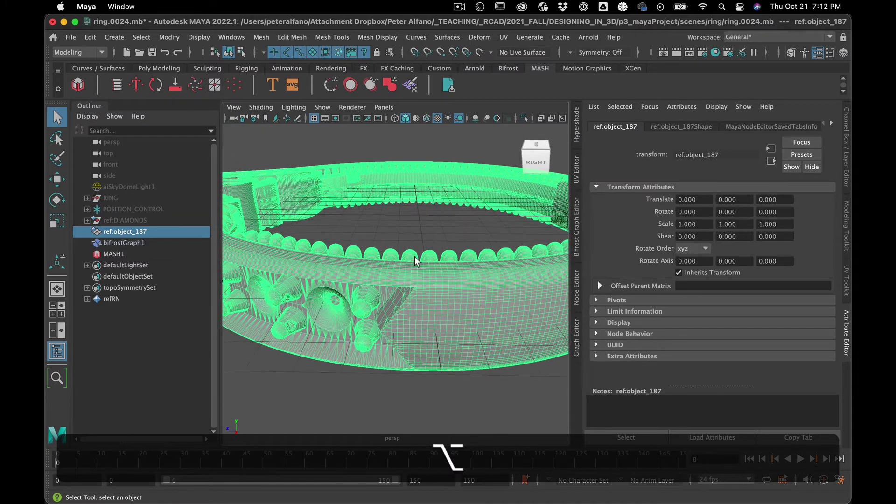
left_click(417, 228)
left_click(421, 307)
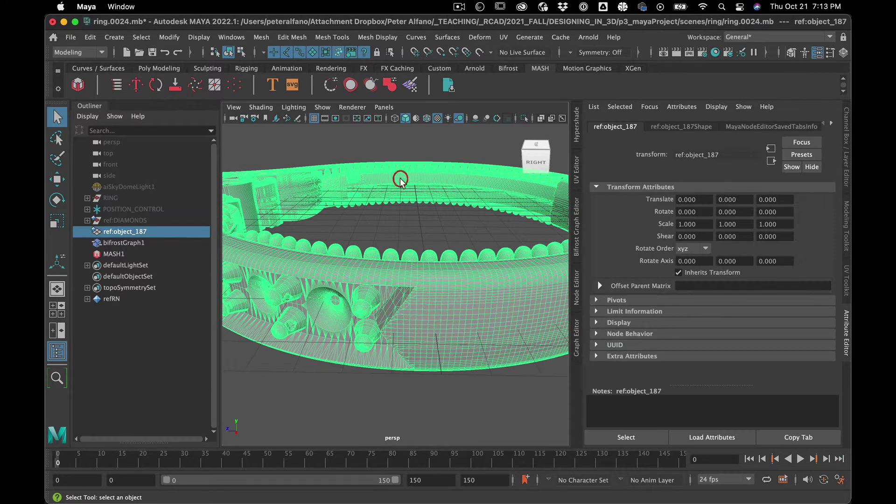
left_click(401, 228)
scroll(403, 227, "down", 5)
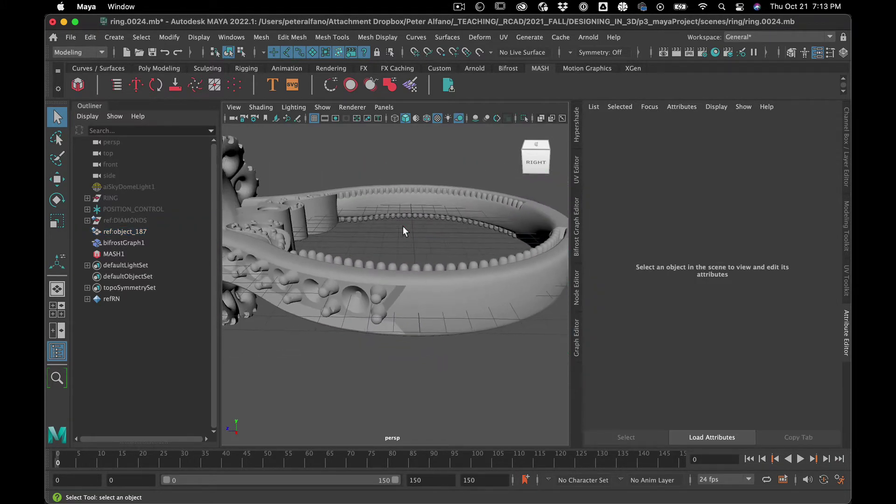
mouse_move(402, 226)
left_mouse_down("alt")
mouse_move(356, 230)
mouse_move(341, 214)
mouse_move(350, 200)
mouse_move(386, 200)
mouse_move(424, 231)
mouse_move(422, 219)
mouse_move(406, 225)
left_mouse_up("alt")
scroll(406, 225, "up", 3, "alt")
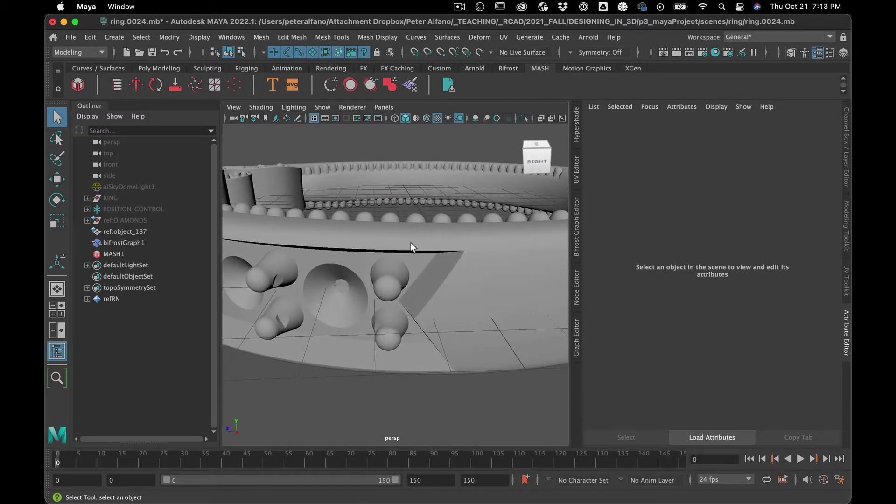
left_click(411, 242)
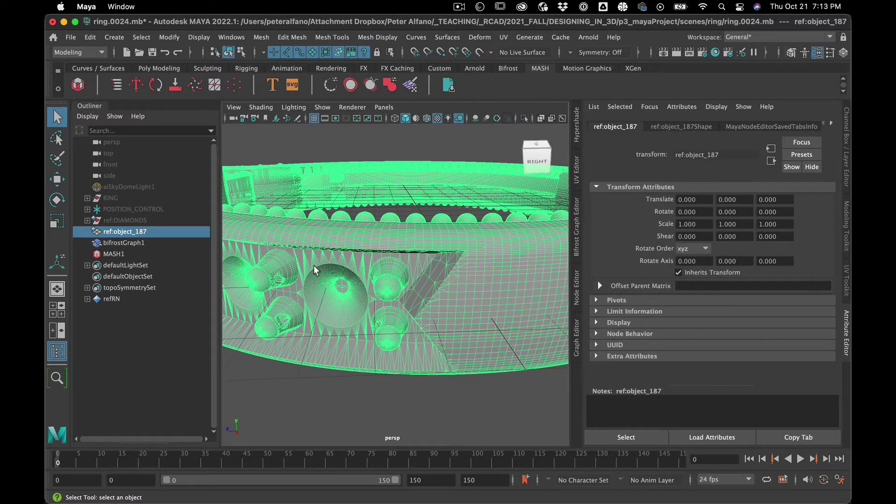
left_click(376, 211)
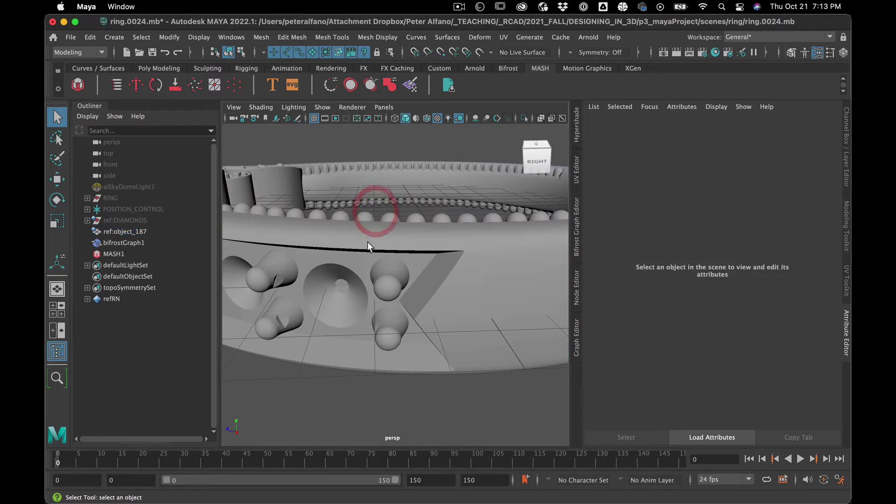
Try smooth mesh preview on the ring mesh, continuing despite the large face count and suppressing the prompt for future use.
left_click(367, 236)
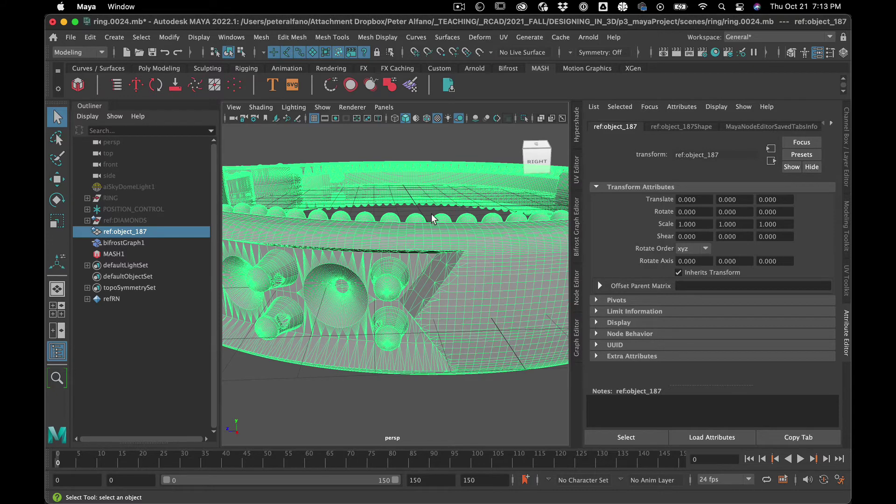
key("3")
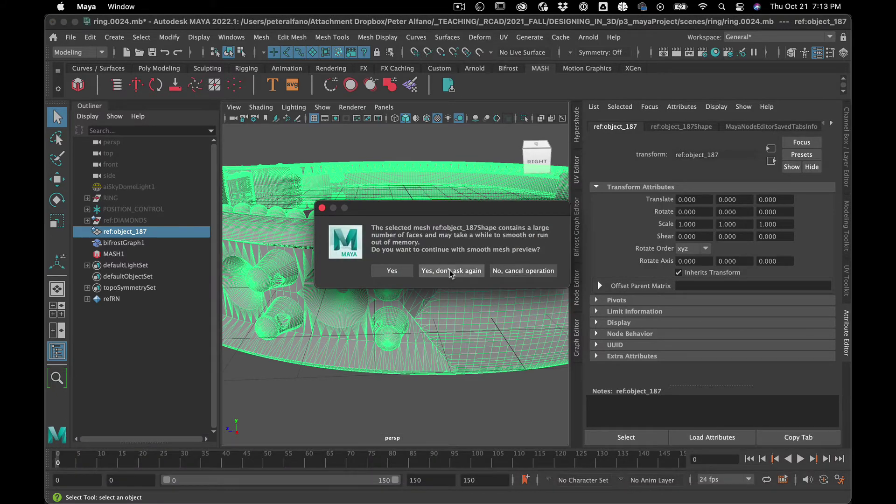
left_click(451, 272)
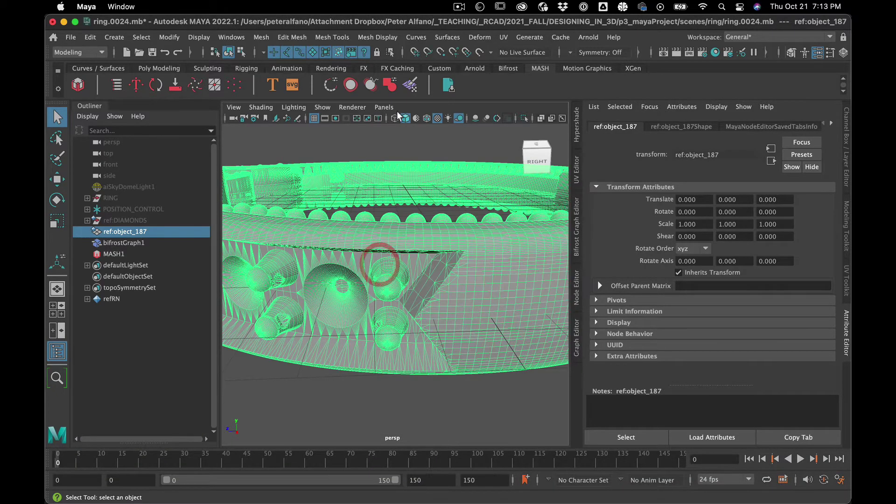
left_click(413, 234)
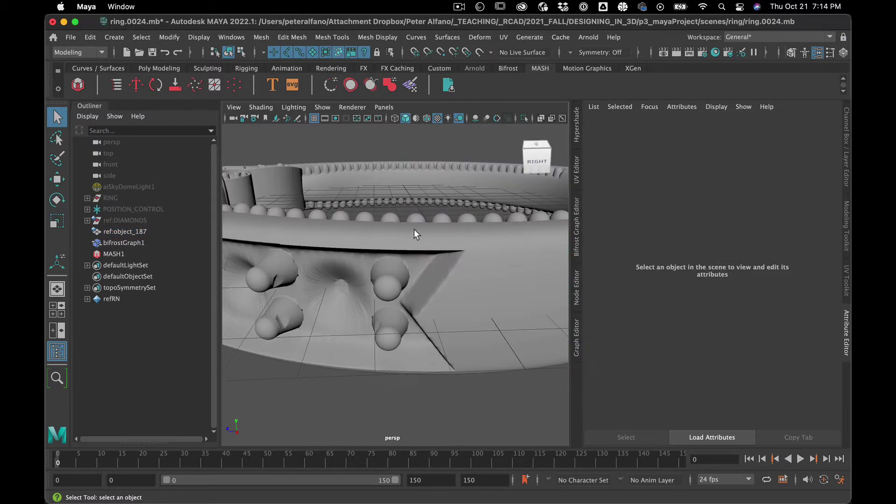
Inspect the smoothed gem seats, prongs and recess edges up close, both shaded and with the ring's wireframe highlighted.
scroll(397, 180, "up", 5)
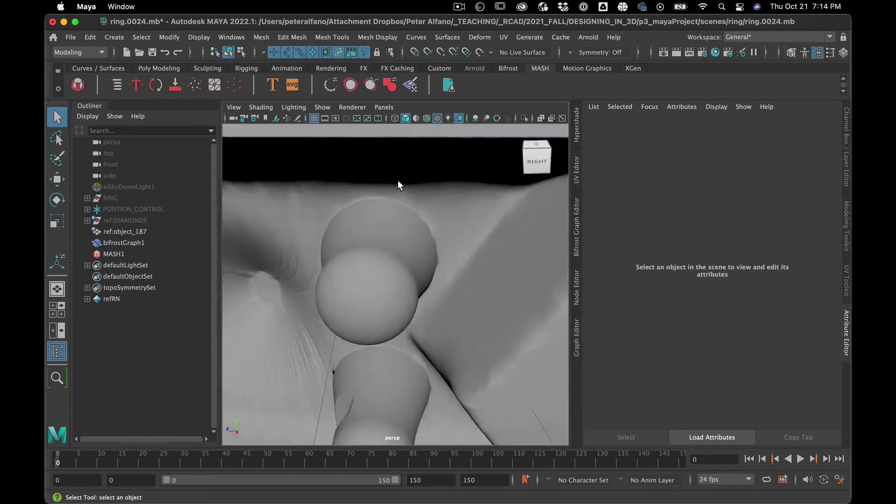
scroll(493, 287, "down", 5)
scroll(493, 287, "down", 2)
left_click(493, 287)
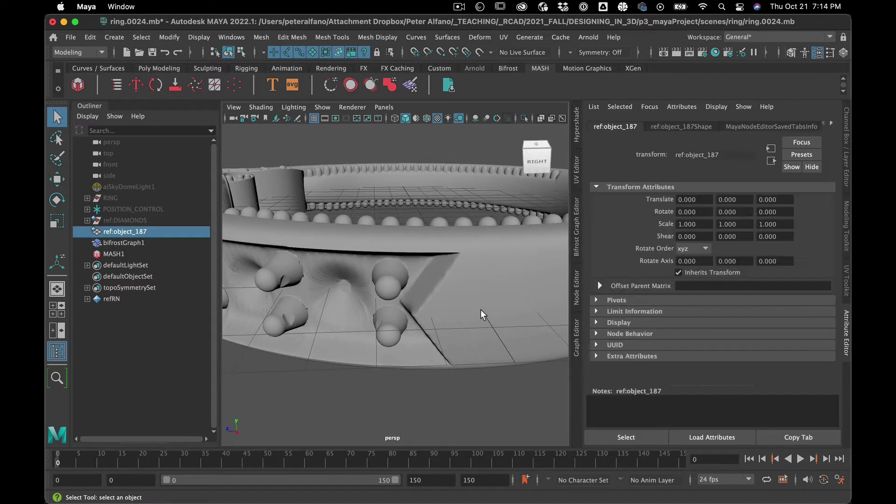
left_click_drag(448, 312, 481, 304, "alt")
left_click(428, 408)
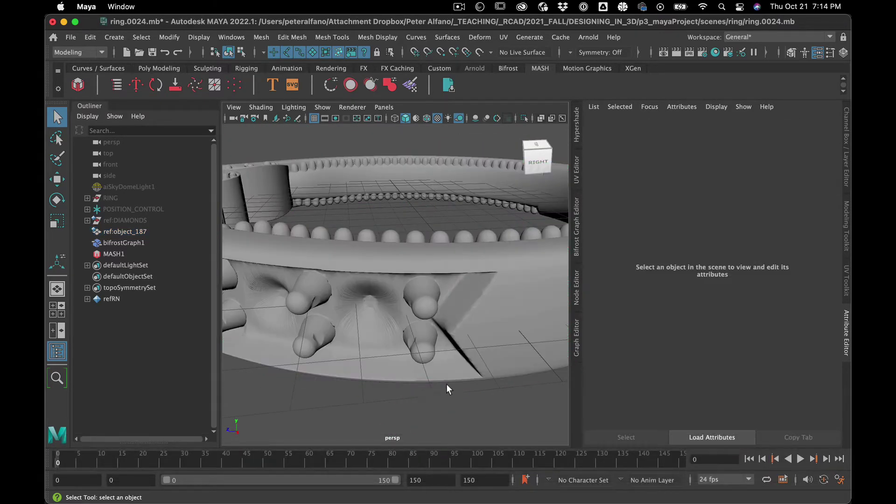
scroll(446, 385, "down", 3)
scroll(446, 385, "up", 5)
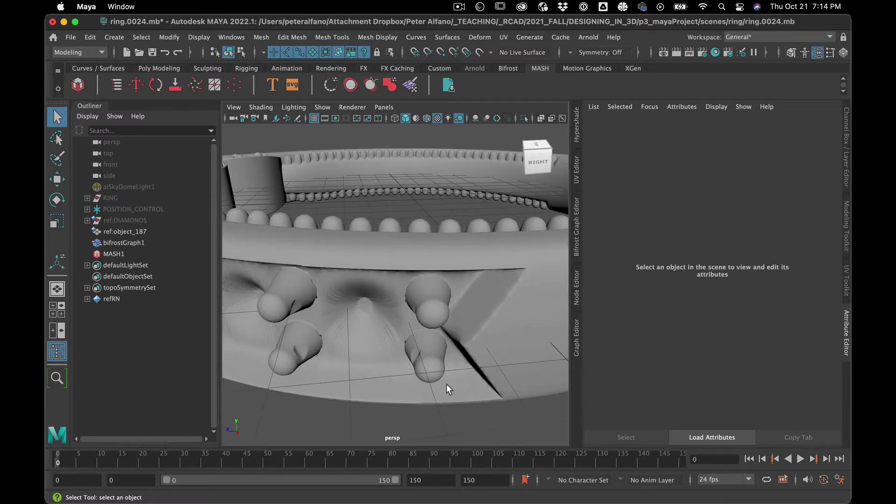
left_click(459, 304)
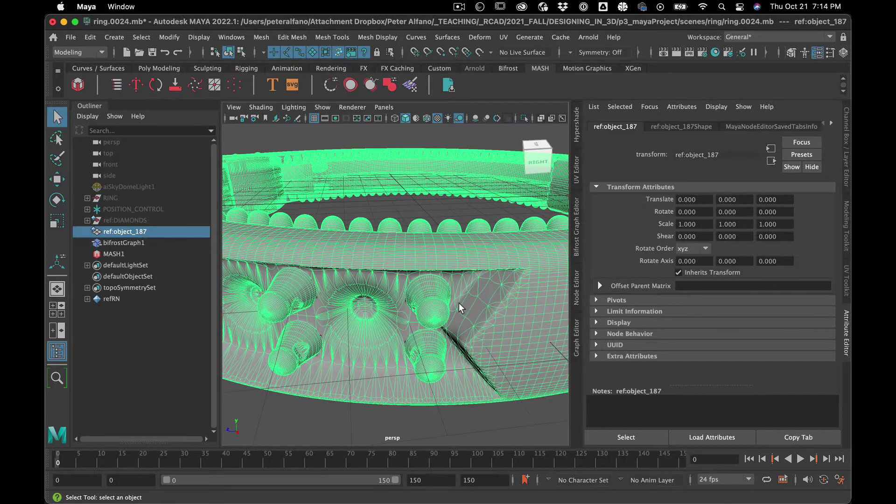
mouse_move(463, 315)
left_mouse_down("alt")
mouse_move(440, 315)
mouse_move(450, 306)
mouse_move(448, 318)
mouse_move(466, 320)
mouse_move(453, 316)
left_mouse_up("alt")
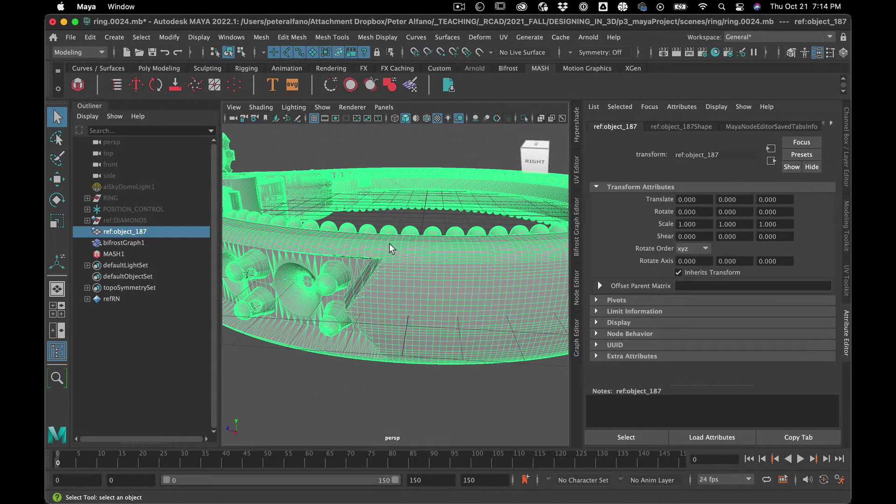
Deselect the ring mesh and switch the workspace to a single perspective view without the Outliner.
left_click(397, 215)
left_click(414, 291)
left_click(390, 147)
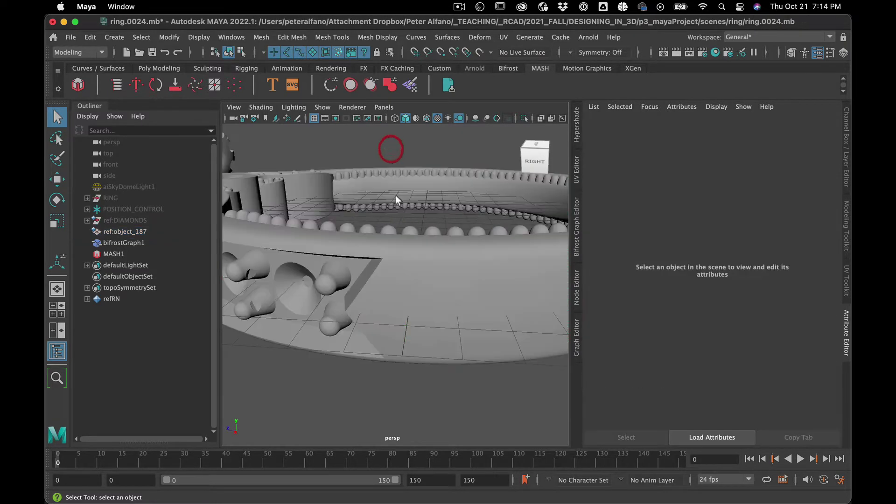
left_click_drag(396, 195, 407, 248, "alt")
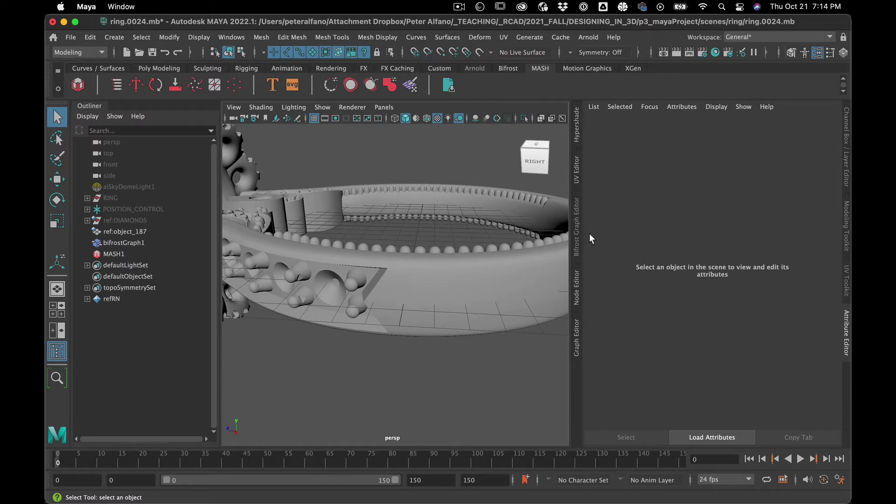
left_click(58, 290)
Select the ring mesh, frame it in the view and make it a live surface.
left_click(319, 324)
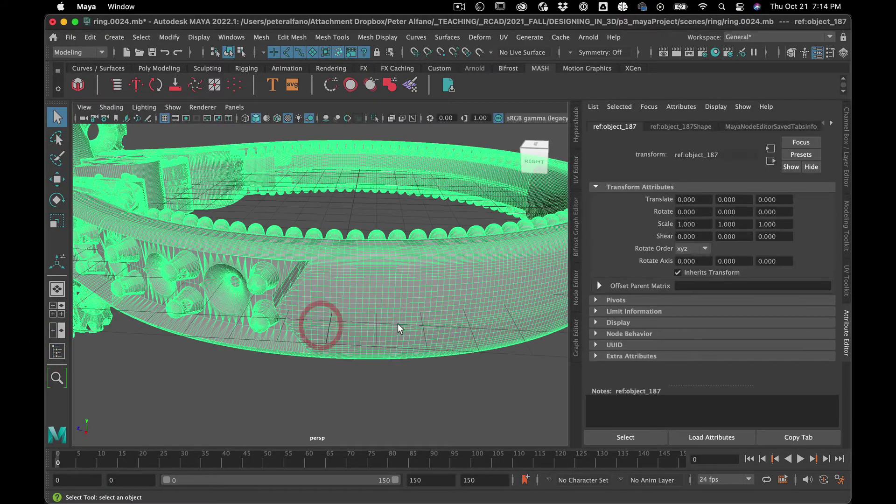
key("f")
mouse_move(398, 323)
left_mouse_down("alt")
mouse_move(376, 344)
mouse_move(376, 316)
mouse_move(373, 335)
mouse_move(390, 324)
mouse_move(380, 324)
left_mouse_up("alt")
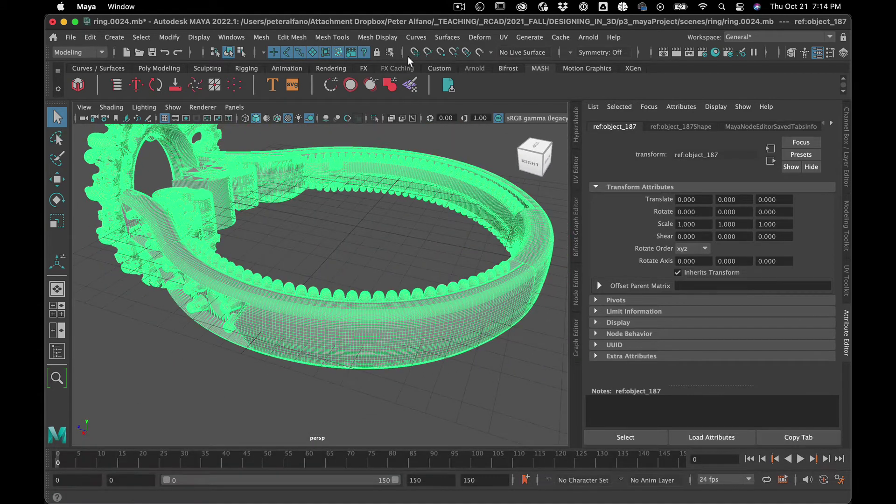
left_click(489, 52)
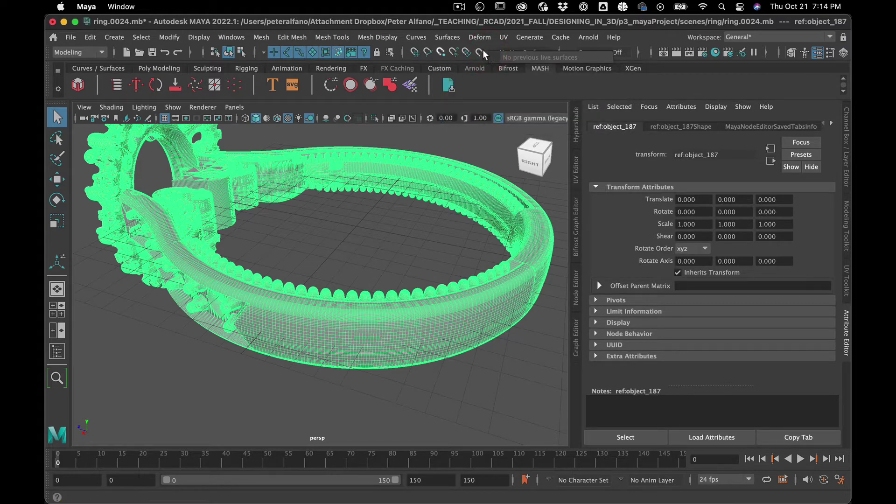
left_click(481, 53)
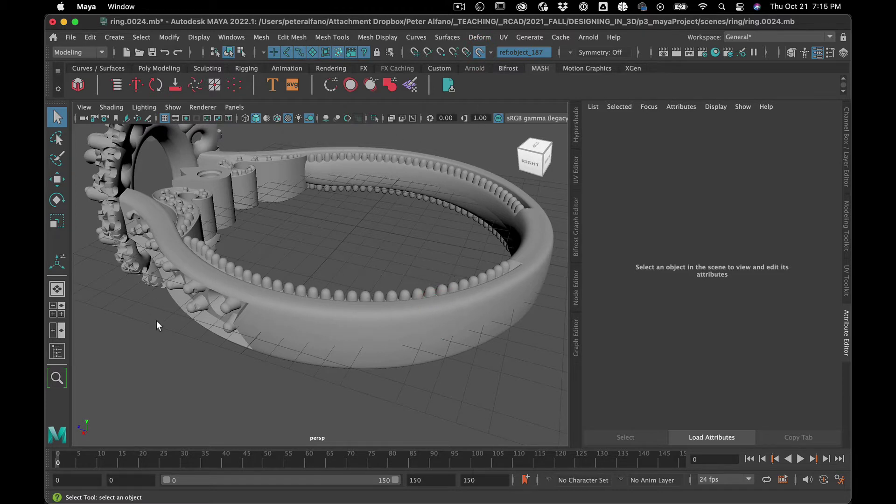
Open the Modeling Toolkit, widen it, collapse its Mesh section and activate the Quad Draw tool.
left_click(848, 243)
scroll(775, 322, "down", 2)
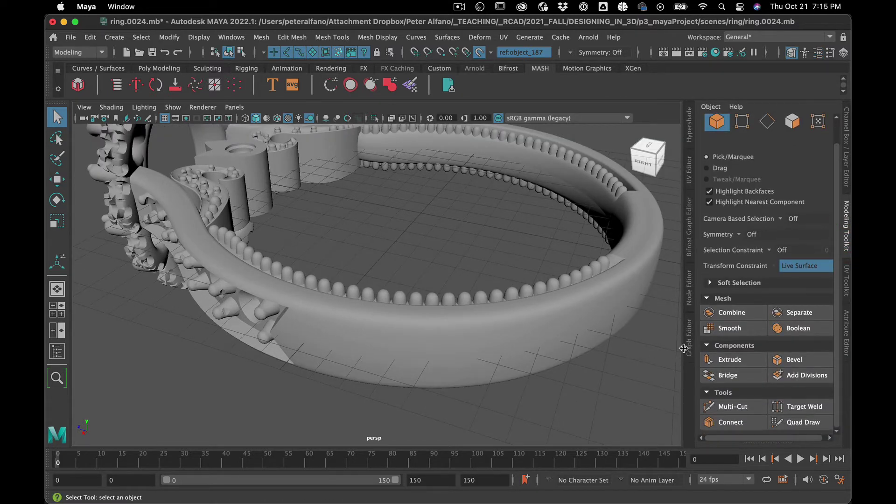
left_click_drag(683, 348, 628, 343)
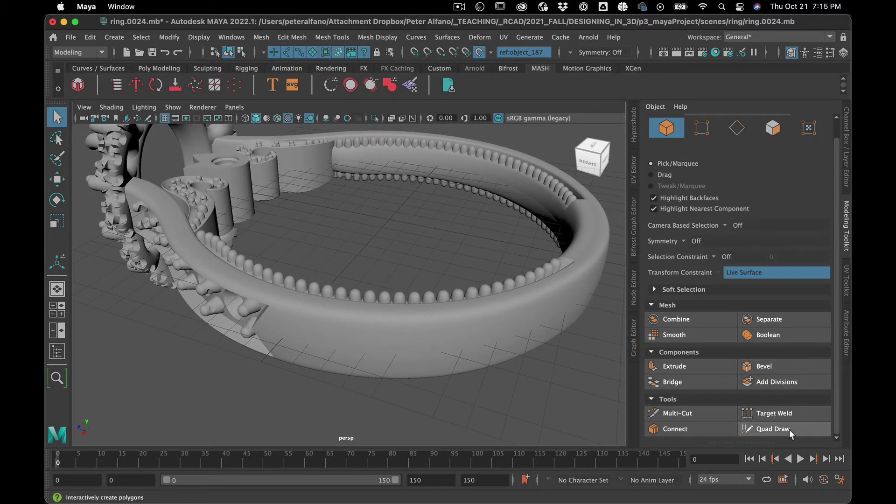
left_click(652, 306)
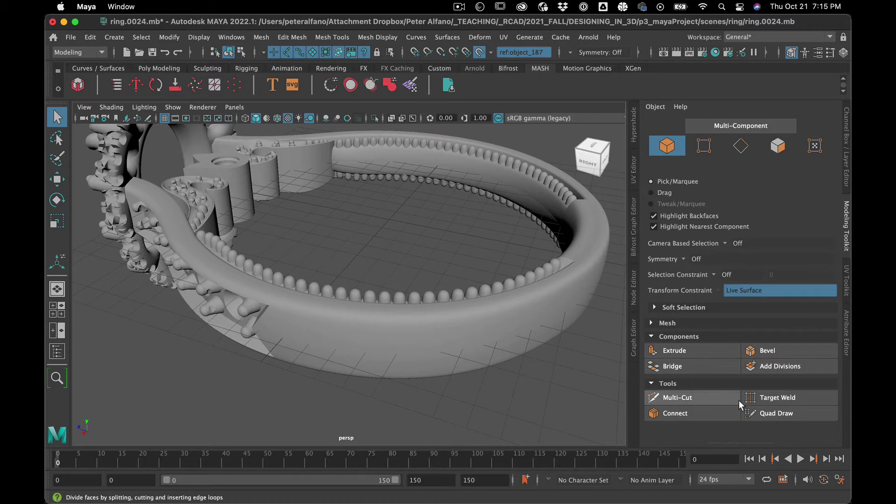
left_click(760, 414)
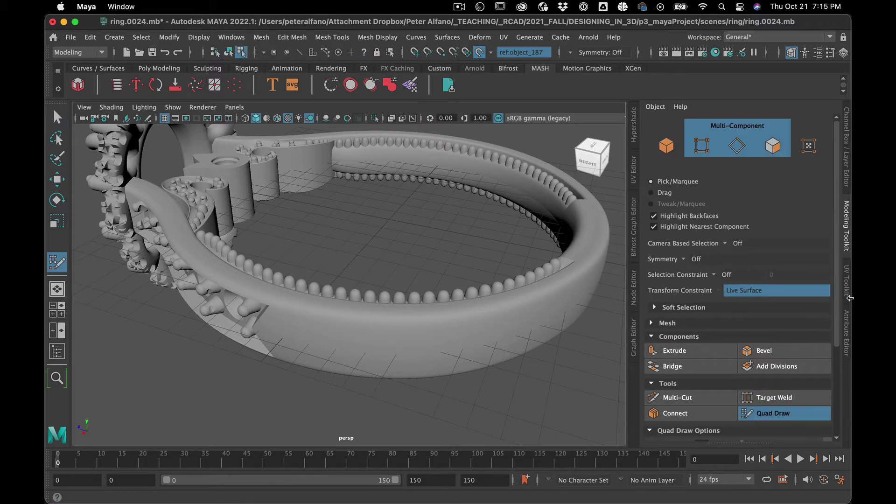
Expand the Keyboard/Mouse Shortcuts reference for Quad Draw and bring its list into view.
left_click_drag(838, 330, 844, 445)
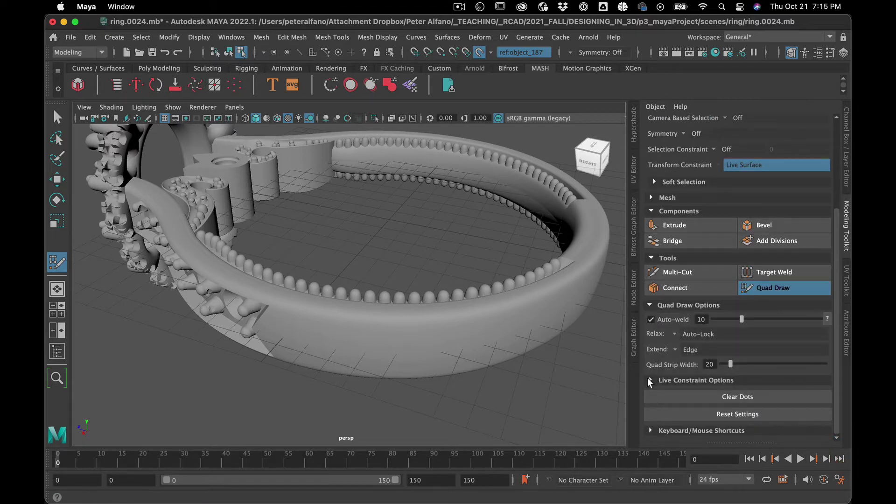
left_click(650, 430)
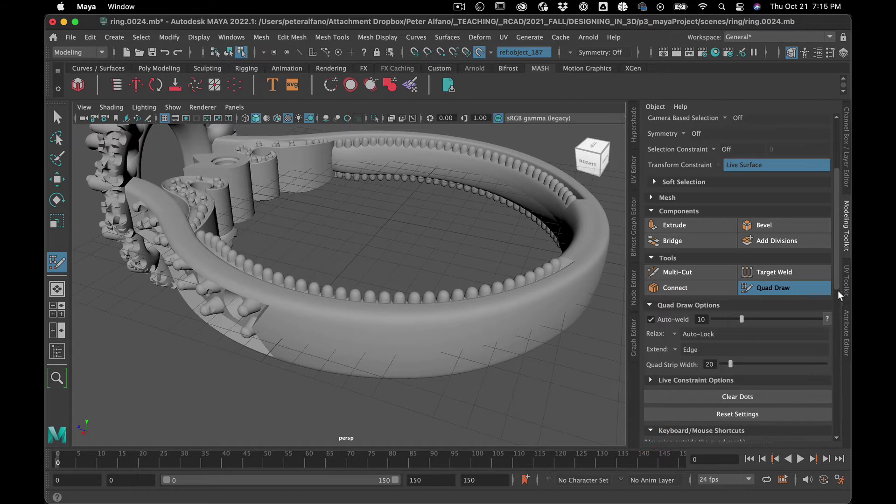
mouse_move(837, 287)
left_mouse_down()
mouse_move(843, 442)
mouse_move(839, 295)
mouse_move(838, 343)
left_mouse_up()
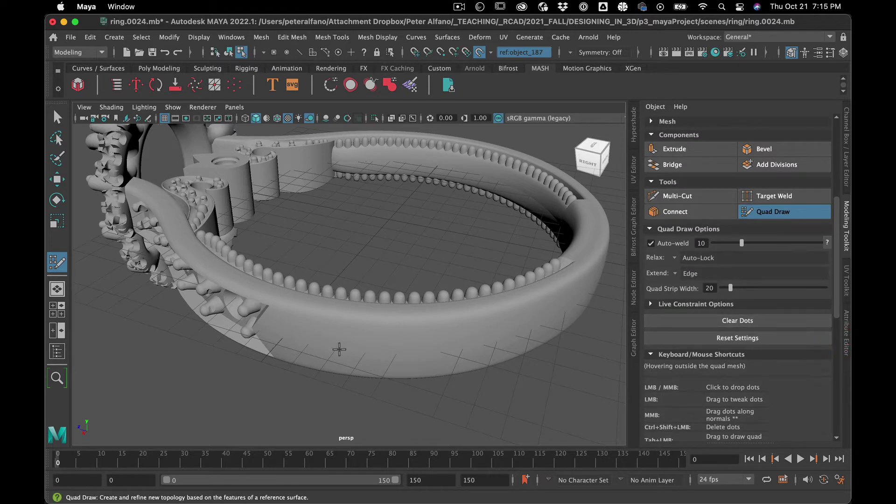
Drop four dots on the plain band beside the pointed end of the ring's side recess and fill them with a quad.
scroll(340, 349, "up", 5)
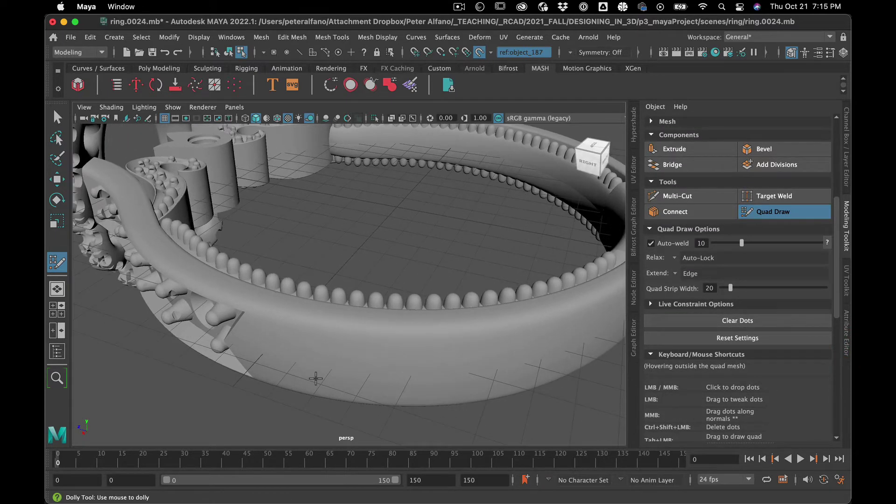
left_click_drag(296, 360, 314, 352, "alt")
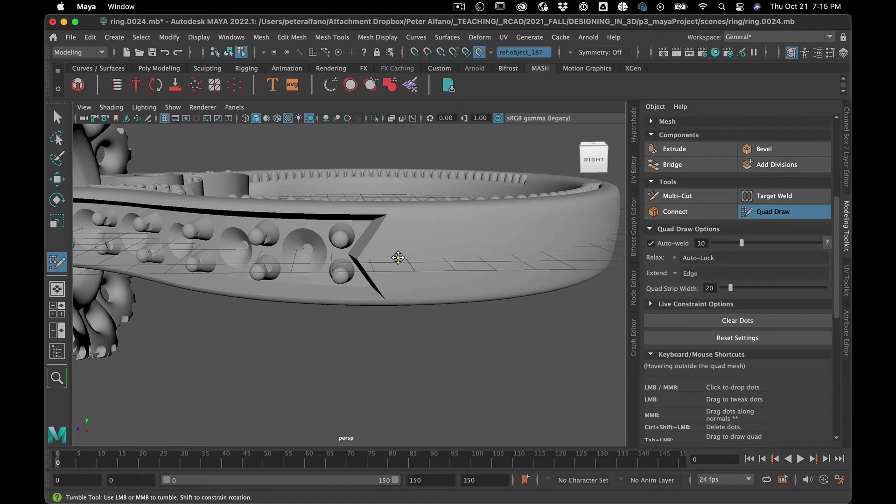
left_click(357, 259)
left_click(388, 215)
key("shift")
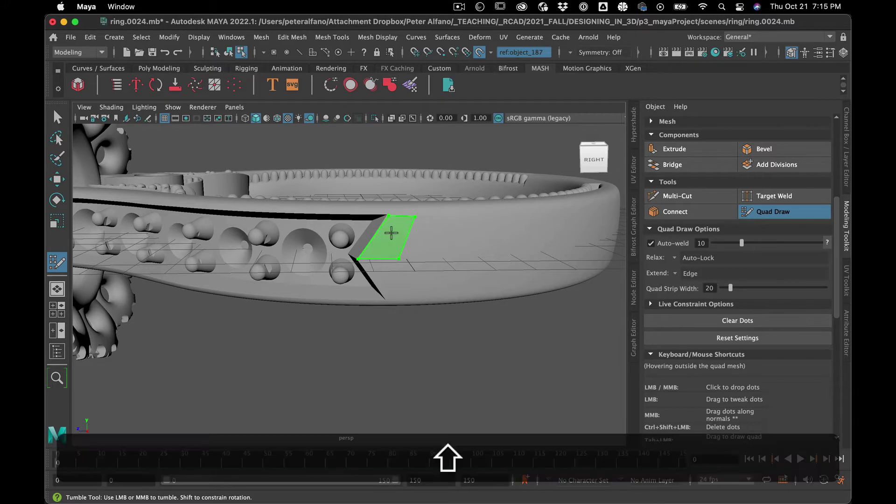
left_click_drag(431, 232, 450, 238, "alt")
scroll(450, 239, "up", 3, "alt")
scroll(450, 239, "up", 3)
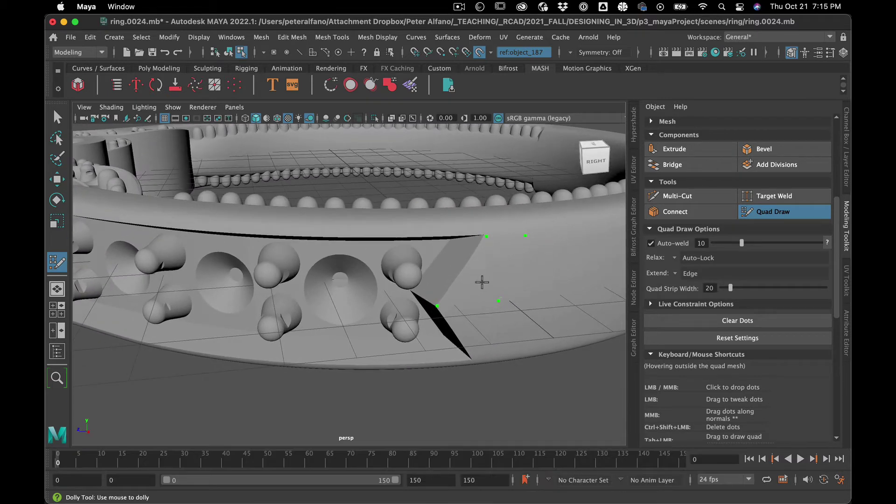
key("shift")
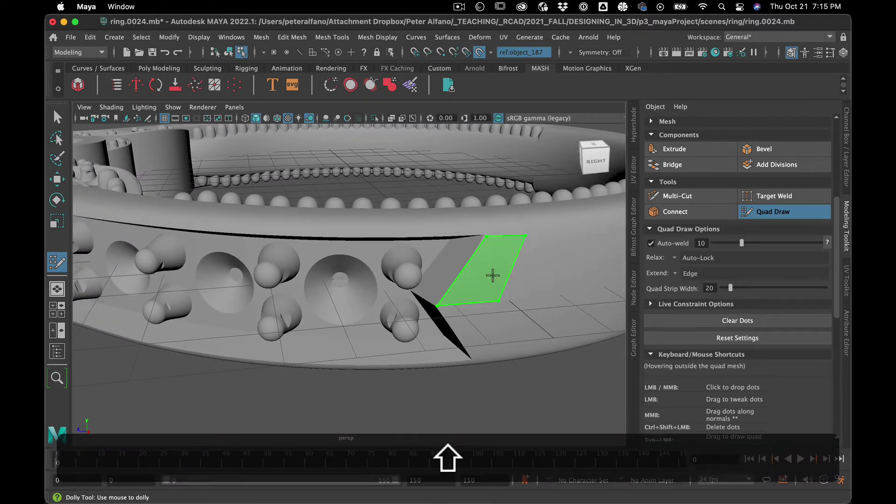
left_click(492, 275, "shift")
mouse_move(511, 310)
left_mouse_down("alt")
mouse_move(500, 310)
mouse_move(515, 310)
left_mouse_up("alt")
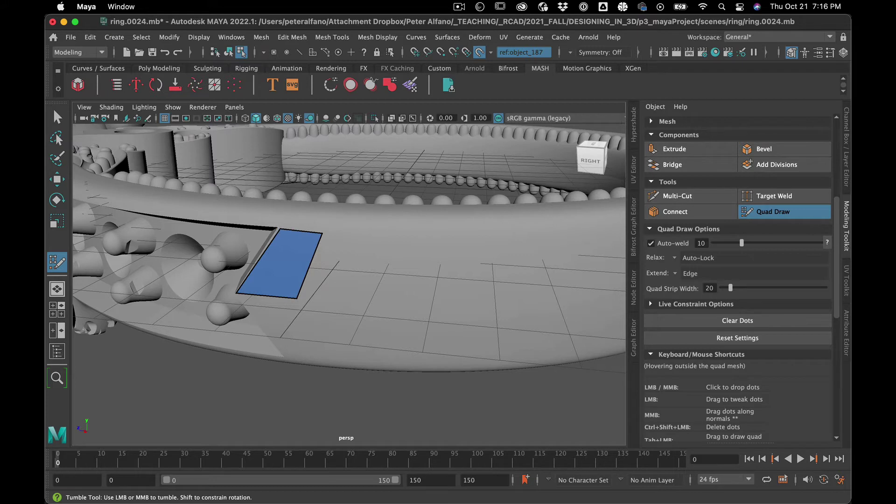
Adjust the quad's upper corner, extend its outer edge into a second quad and insert a lengthwise edge loop across both.
left_click_drag(280, 228, 324, 229)
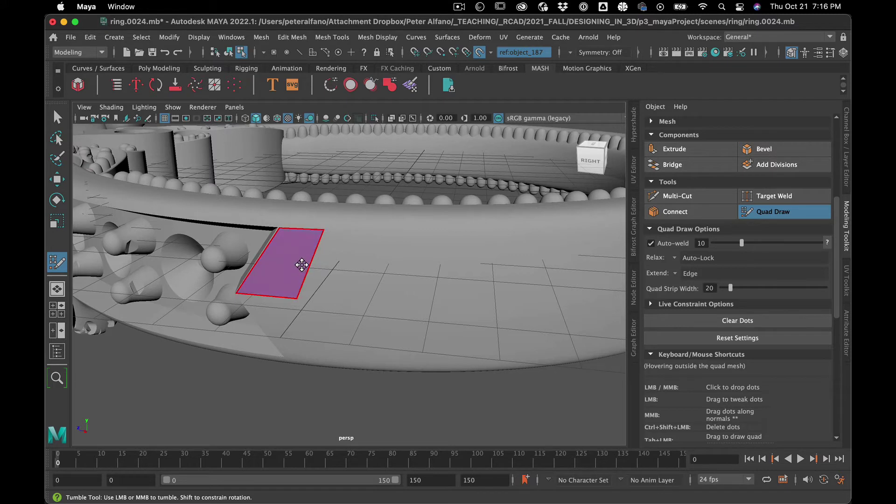
key("ctrl")
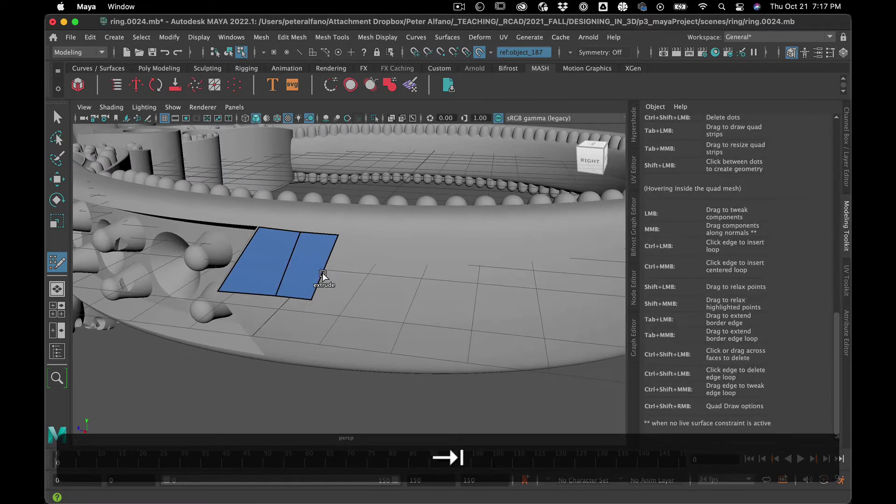
left_click_drag(322, 275, 337, 299)
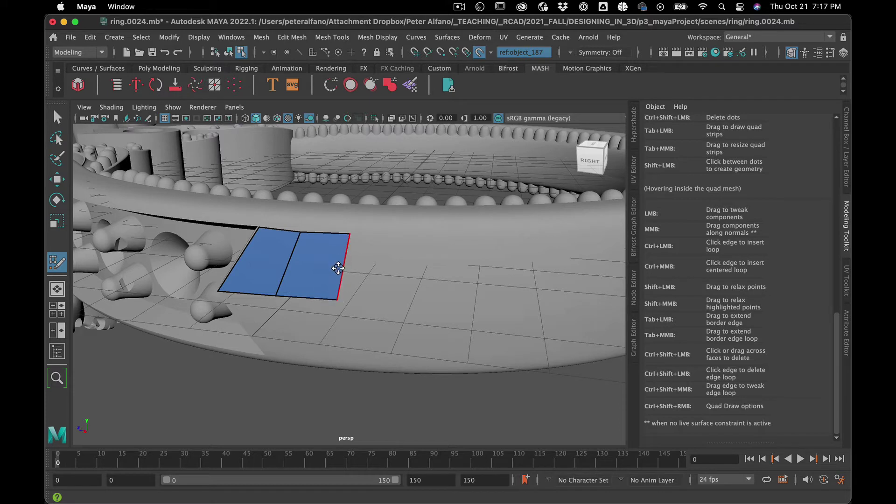
left_click(285, 262, "ctrl")
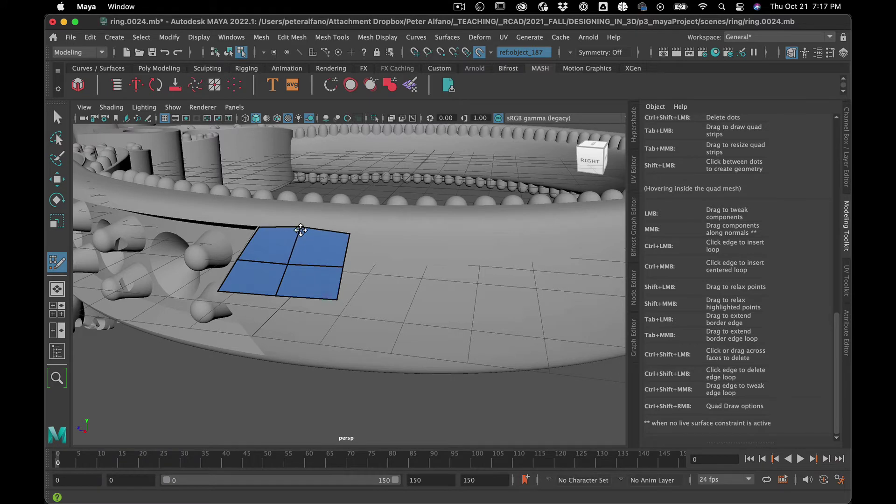
Drop three dots along the beads on the ring's upper face and fill two quads between them and the patch.
left_click_drag(356, 333, 394, 328, "alt")
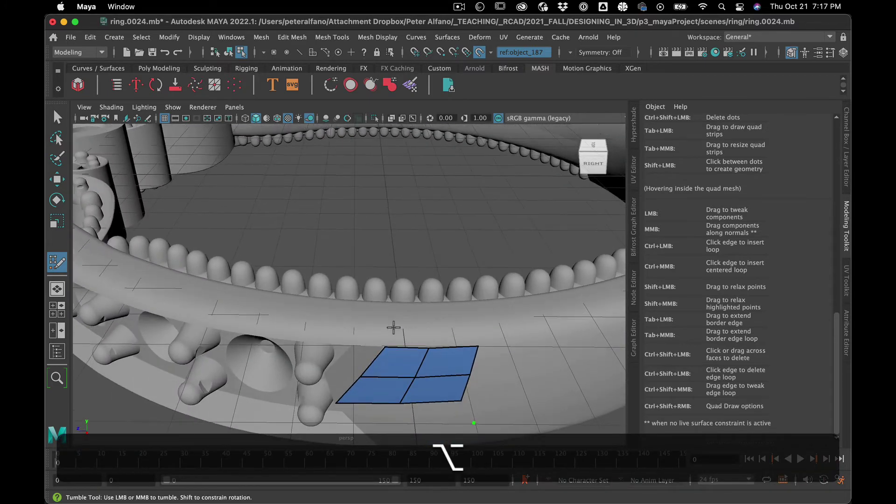
left_click(388, 302)
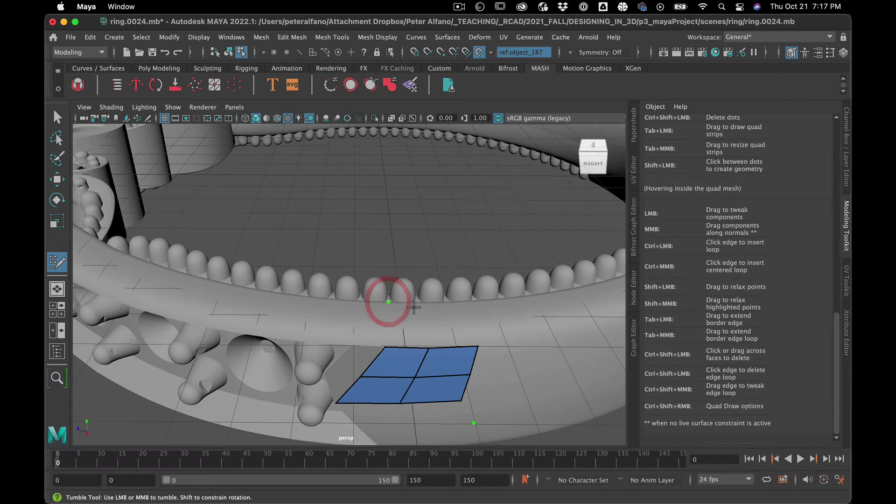
left_click(460, 306, "shift")
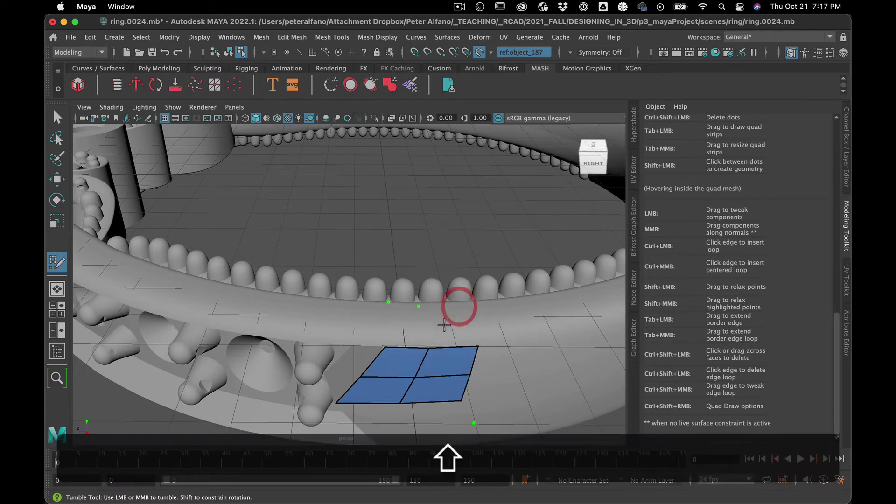
left_click(404, 323, "shift")
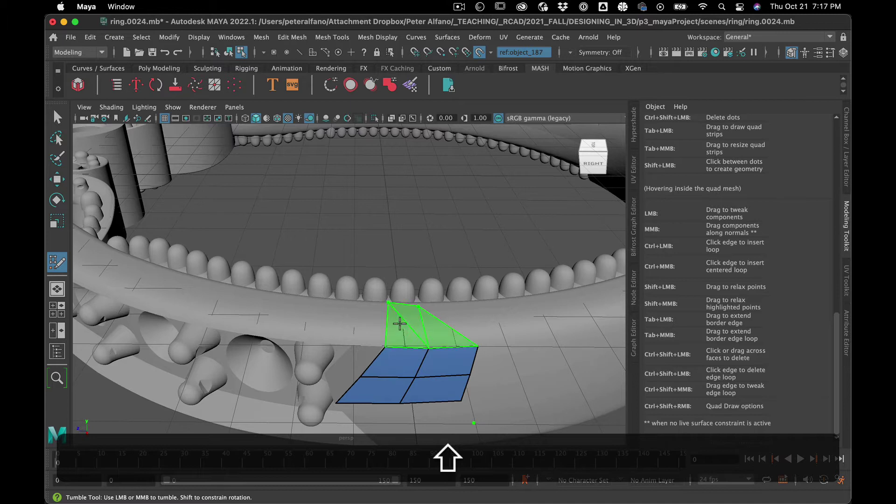
left_click(404, 320, "shift")
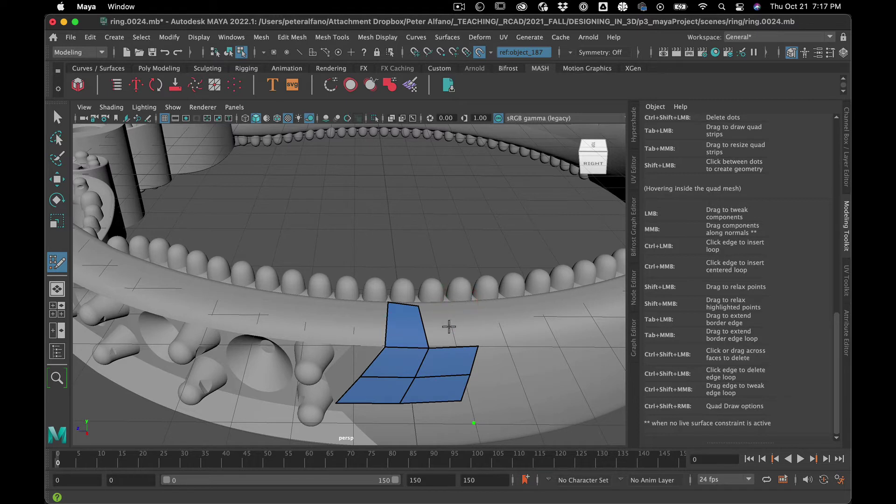
key("shift")
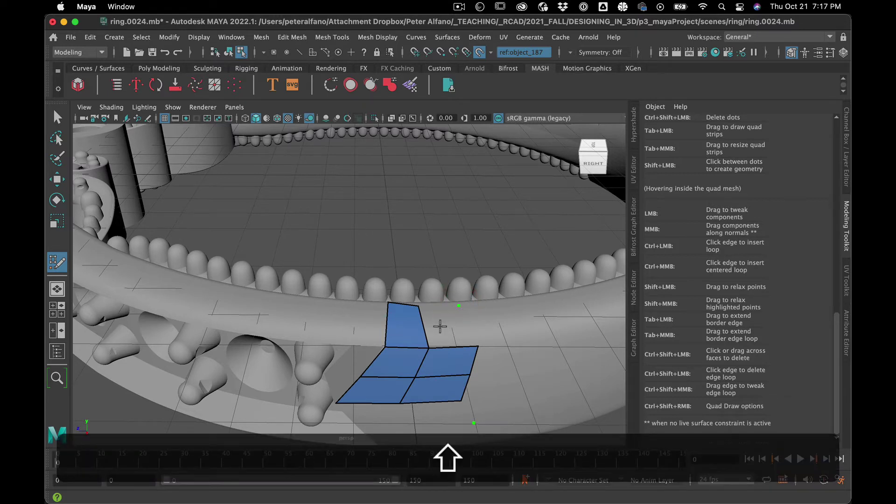
left_click(446, 323, "shift")
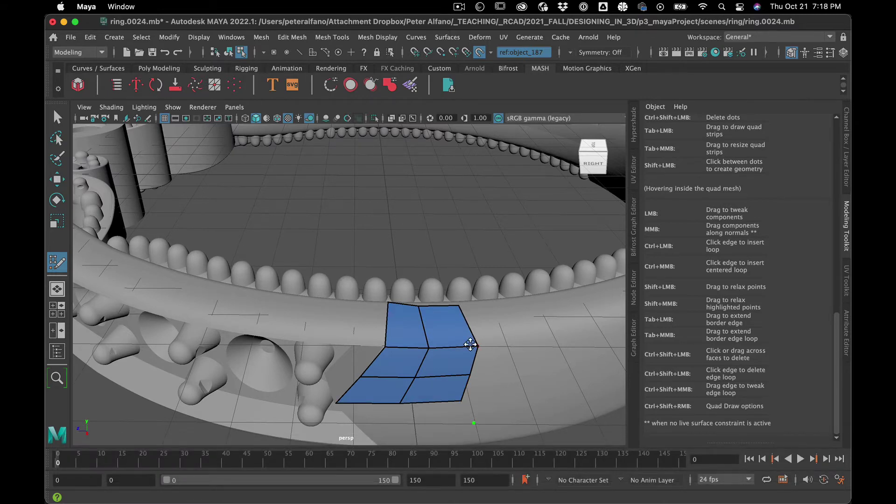
Add dots between the beads along the inner rim and fill another row of two quads above the patch.
key("space")
left_click_drag(534, 371, 538, 374)
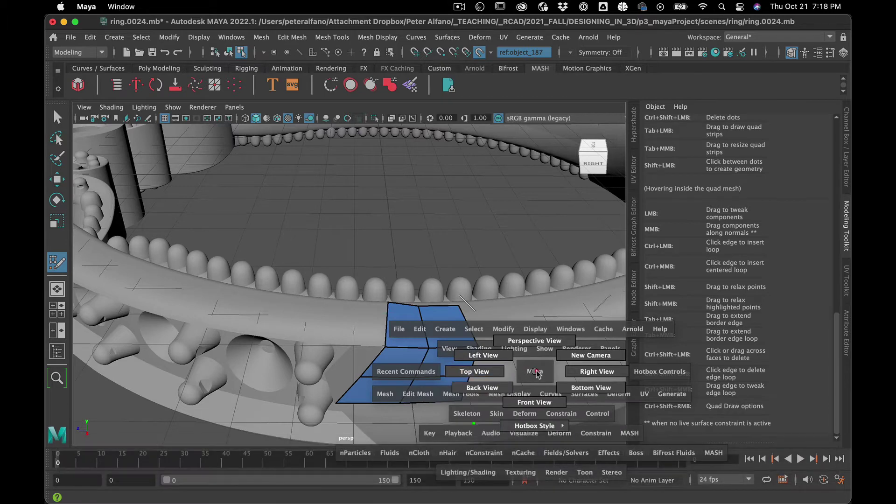
mouse_move(480, 382)
left_mouse_down("alt")
mouse_move(457, 387)
mouse_move(483, 374)
mouse_move(476, 384)
left_mouse_up("alt")
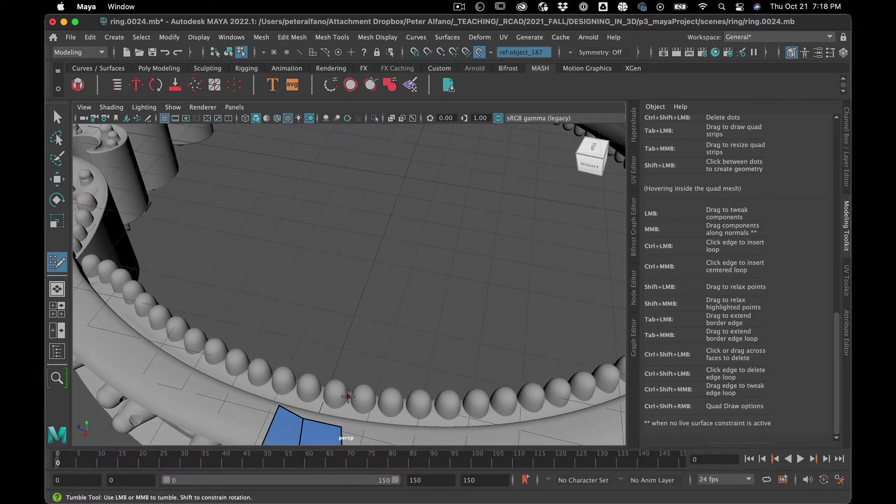
left_click(348, 397)
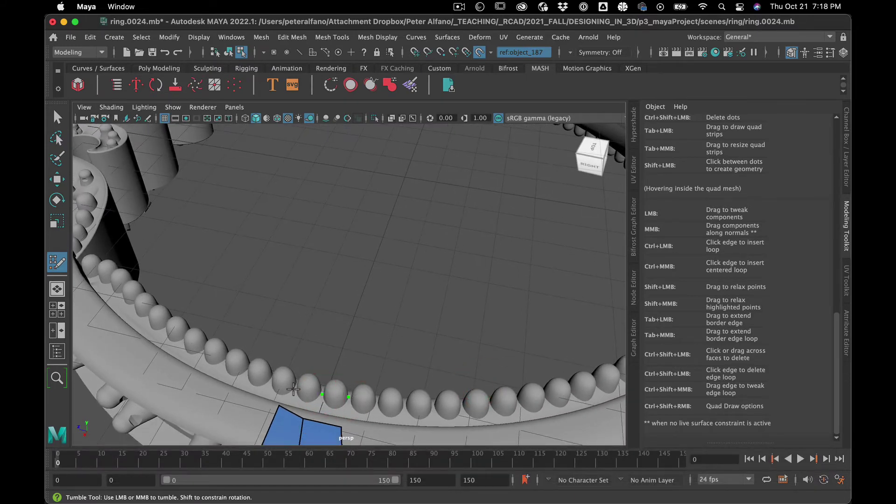
left_click(326, 409, "shift")
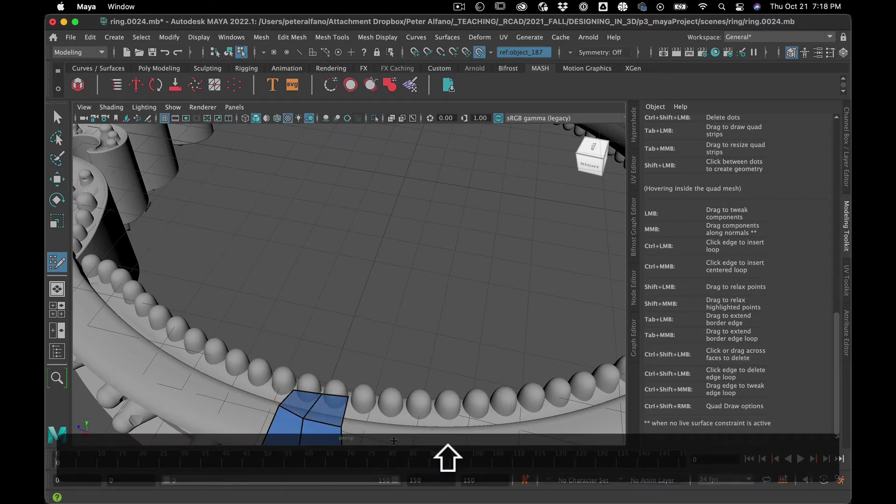
left_click_drag(383, 422, 396, 404, "alt")
scroll(396, 404, "up", 3)
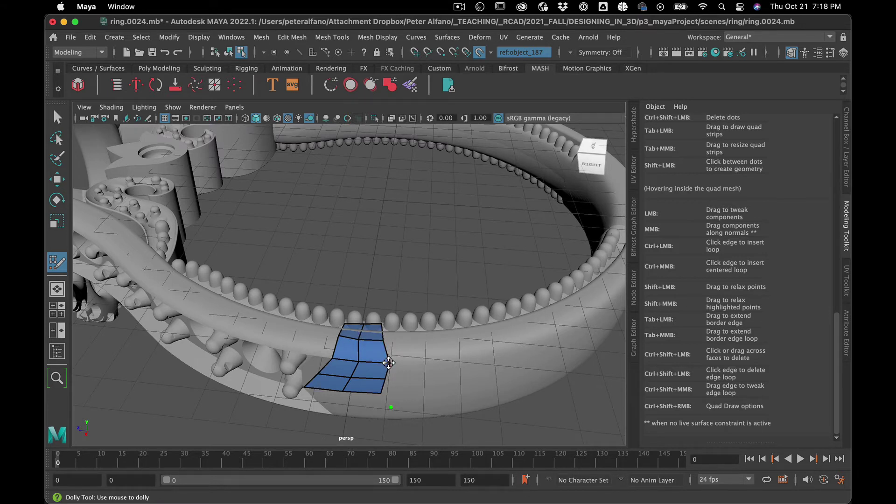
Pull the patch's bulging outer border vertex inward to straighten that side.
left_click_drag(389, 363, 381, 362)
left_click(390, 407)
scroll(419, 411, "down", 3)
scroll(419, 412, "up", 3)
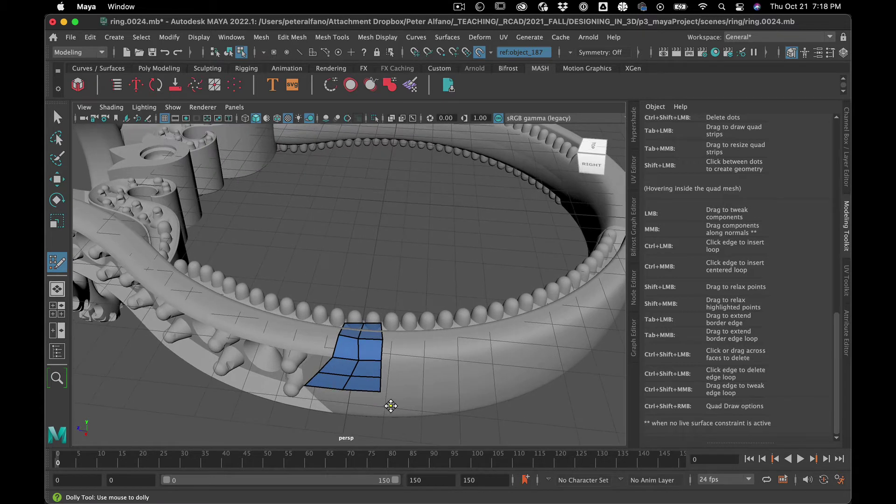
Reposition the loose dot, add three more to fill a detached quad, and bridge it to the patch's bottom row with another quad.
left_click_drag(391, 406, 396, 396)
key("shift")
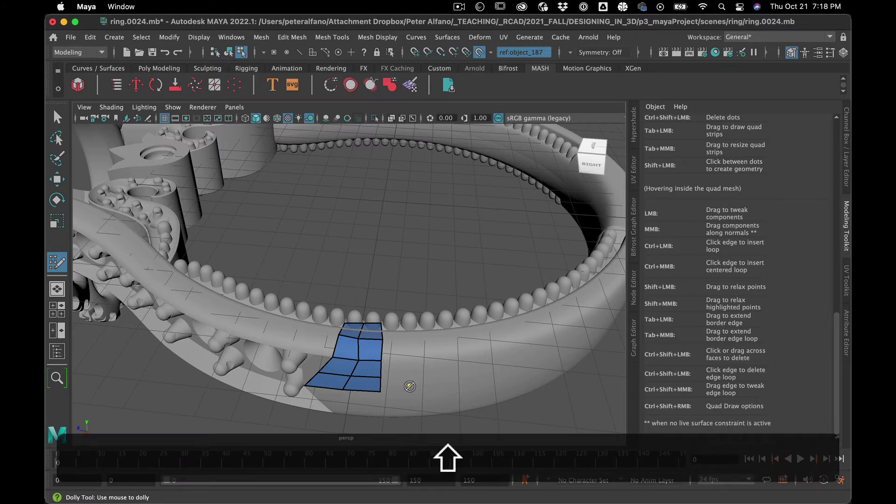
left_click(411, 362)
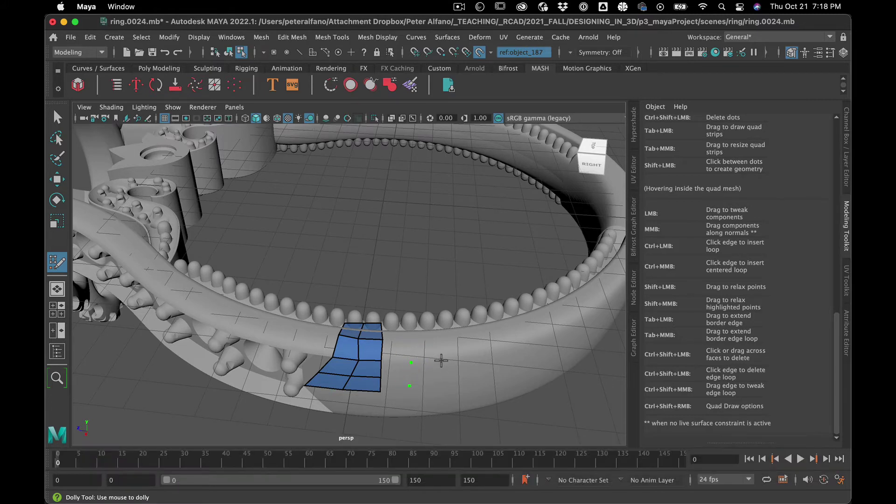
left_click(441, 361)
left_click(443, 386)
left_click(424, 372, "shift")
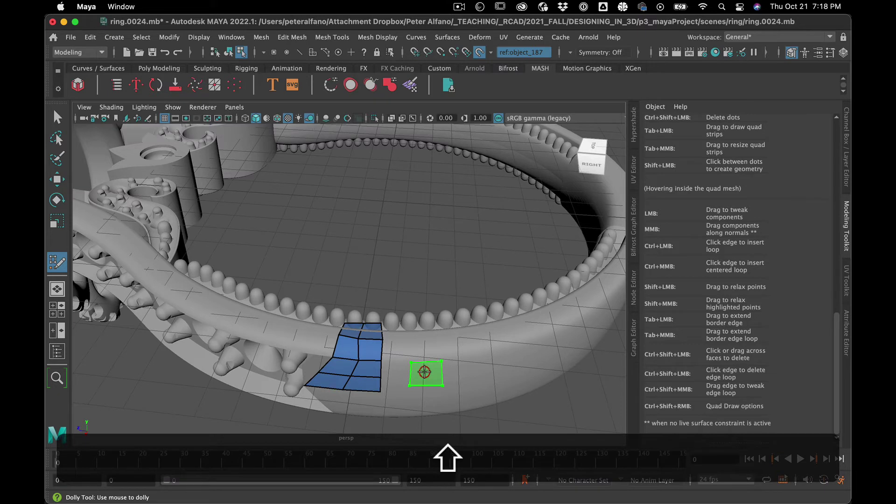
left_click(424, 372, "shift")
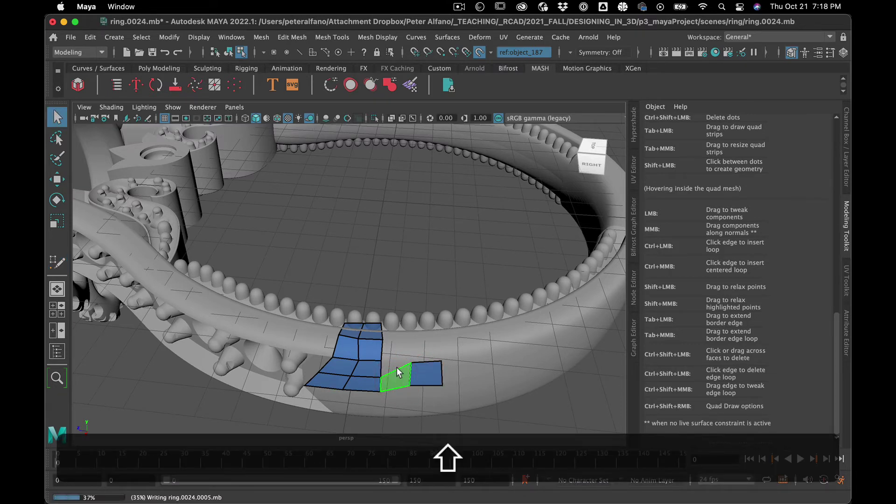
left_click(362, 378, "shift")
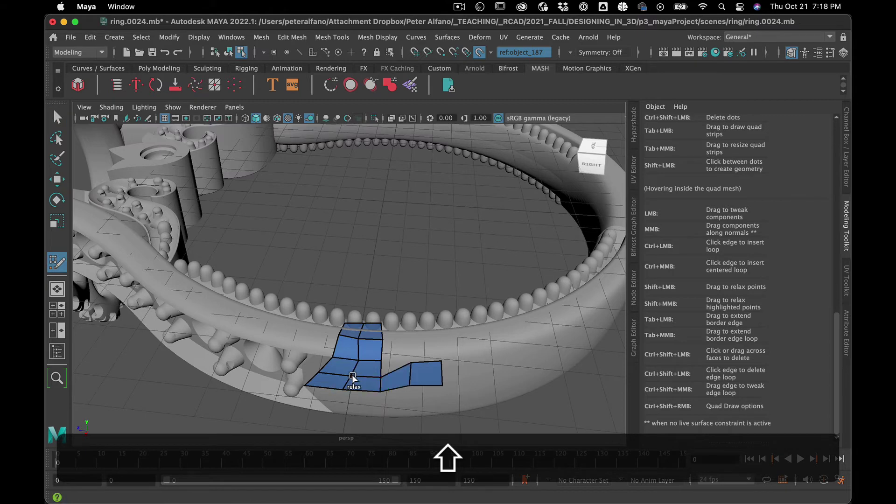
Relax the patch's inner vertices, extend a border edge above the bridge into a new quad and lower the bridge's upper corner.
left_click_drag(353, 378, 359, 353, "shift")
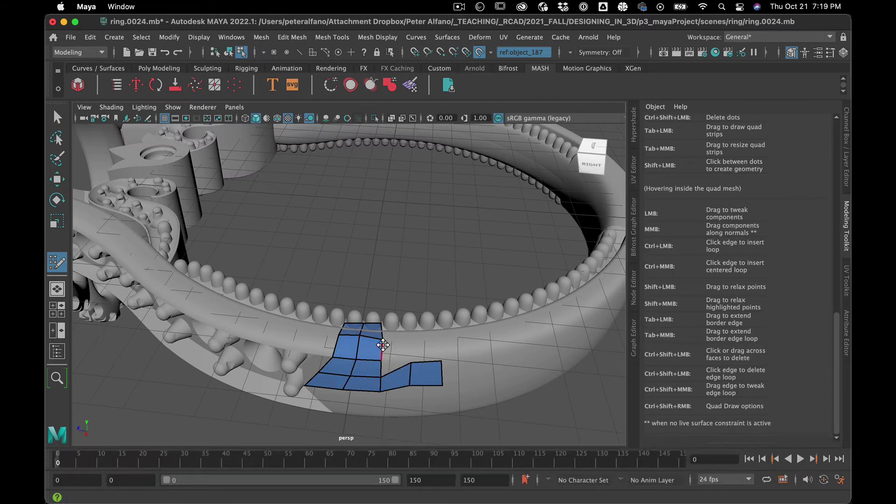
left_click_drag(384, 345, 412, 342)
key("Tab")
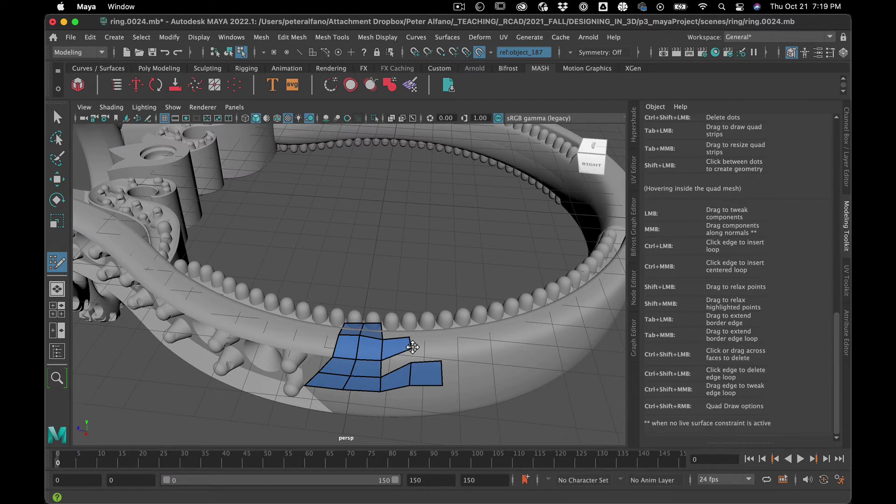
left_click_drag(412, 364, 411, 377)
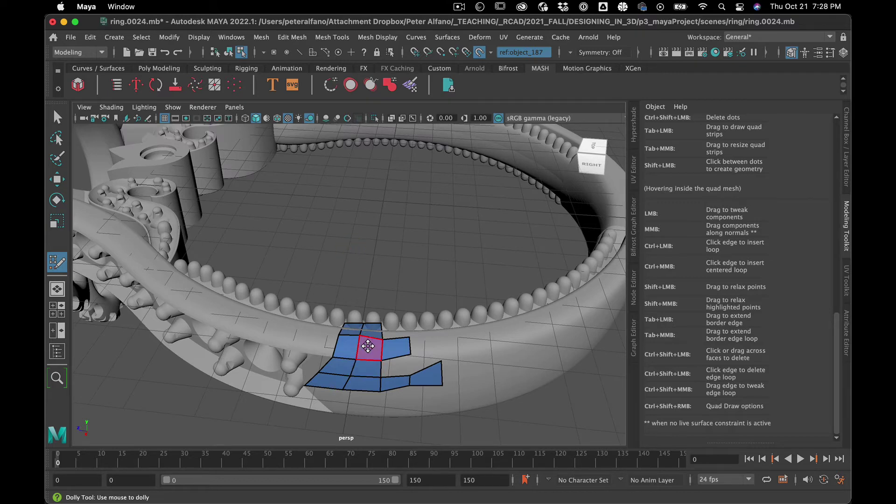
Leave Quad Draw with the patch selected as an object and move it about 1.4 cm upward off the ring.
right_click_drag(366, 183, 421, 188)
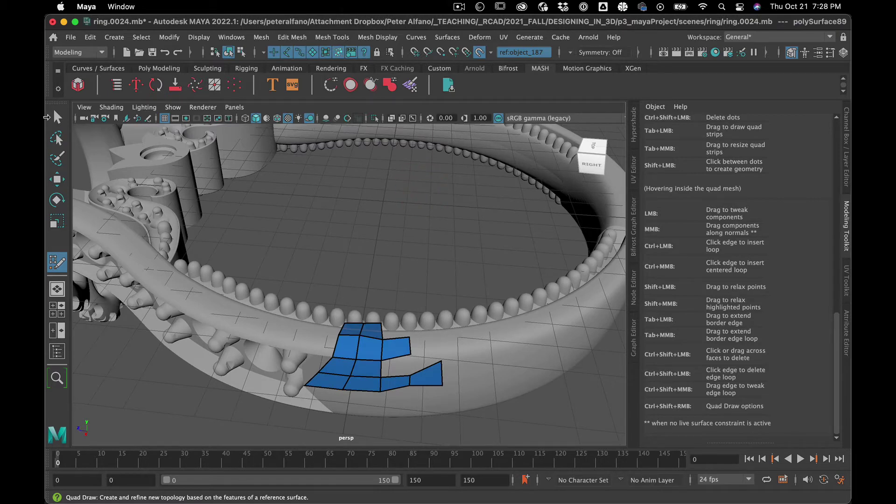
key("q")
key("w")
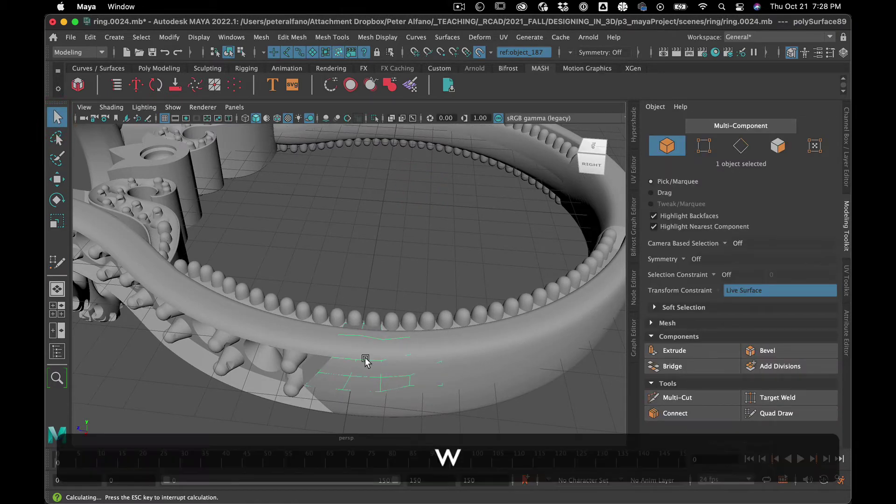
left_click_drag(384, 187, 383, 188)
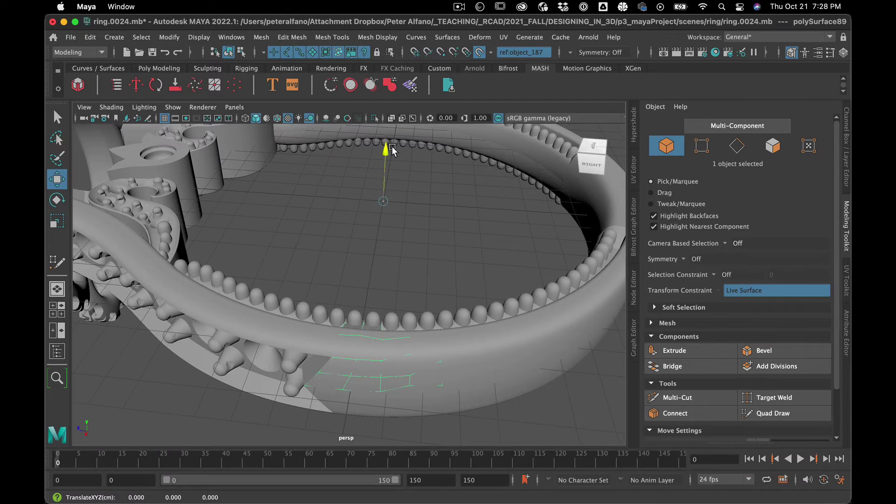
left_click_drag(392, 150, 389, 154)
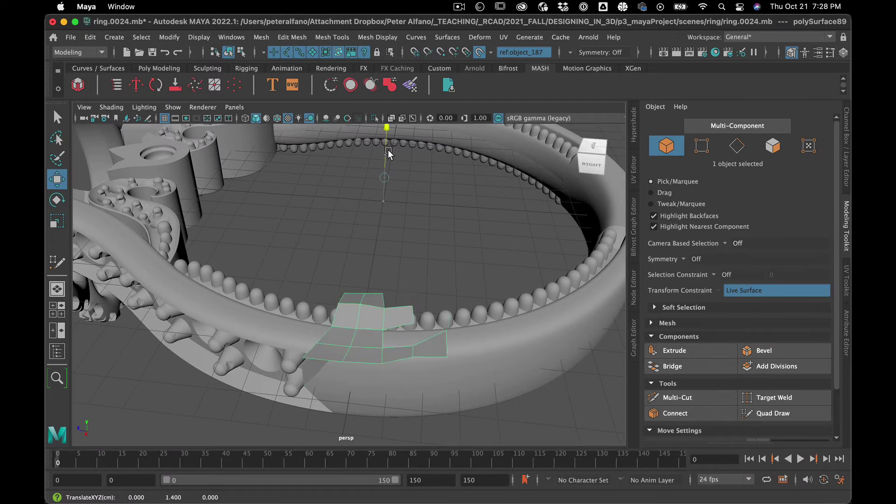
Delete the retopology patch and create a polygon disc at the grid origin inside the ring.
key("BackSpace")
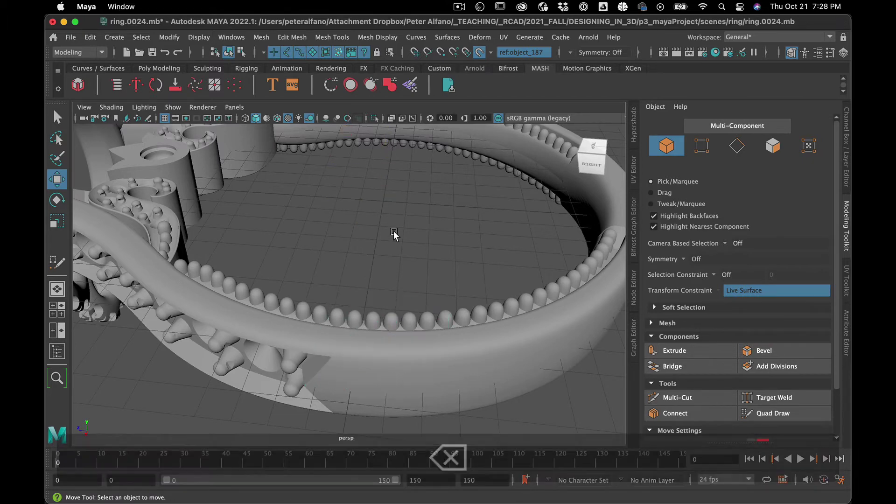
left_click_drag(394, 231, 338, 246, "alt")
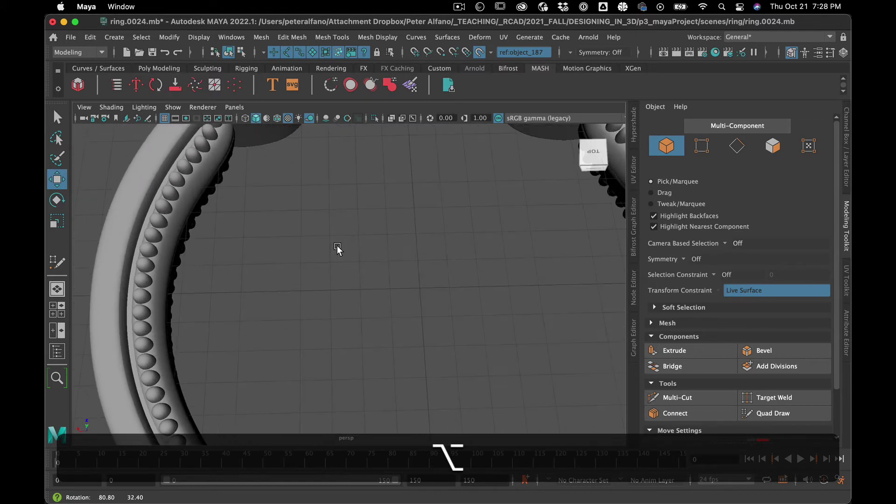
left_click(113, 36)
mouse_move(143, 81)
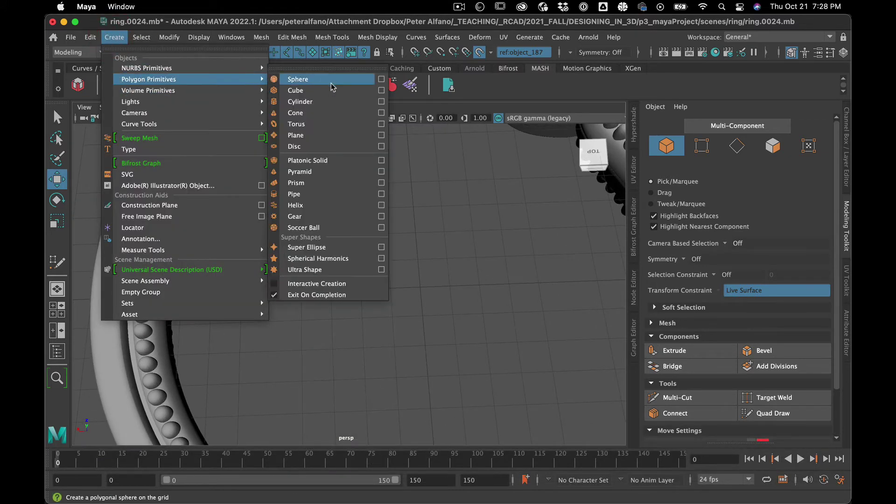
left_click(316, 146)
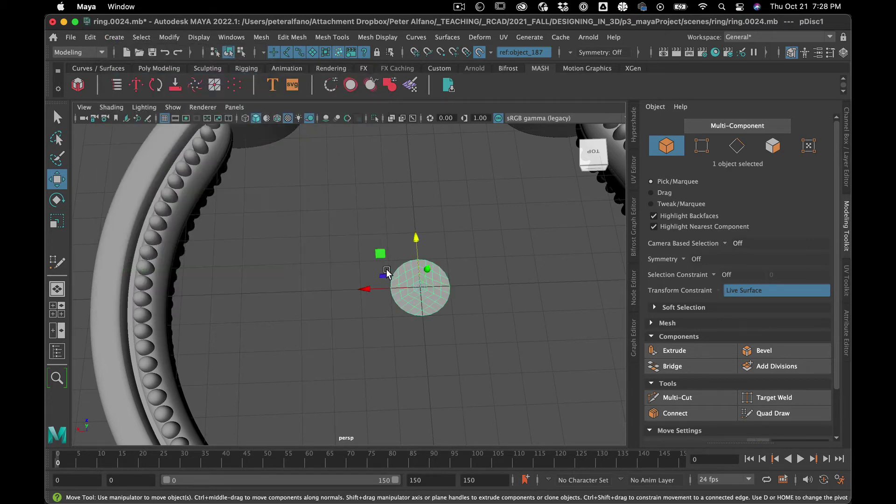
Make the disc the live surface instead of the ring and activate Quad Draw.
left_click_drag(386, 273, 502, 355, "alt")
left_click(483, 351)
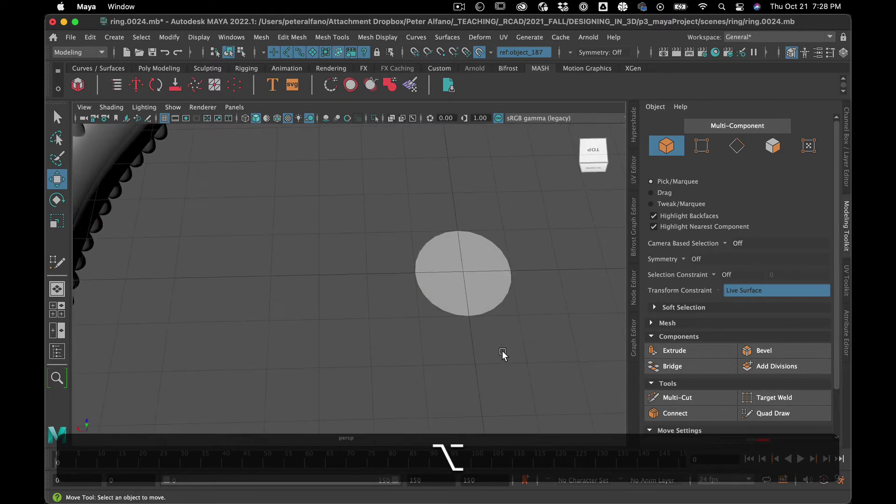
left_click(482, 303)
left_click_drag(481, 304, 476, 314, "alt")
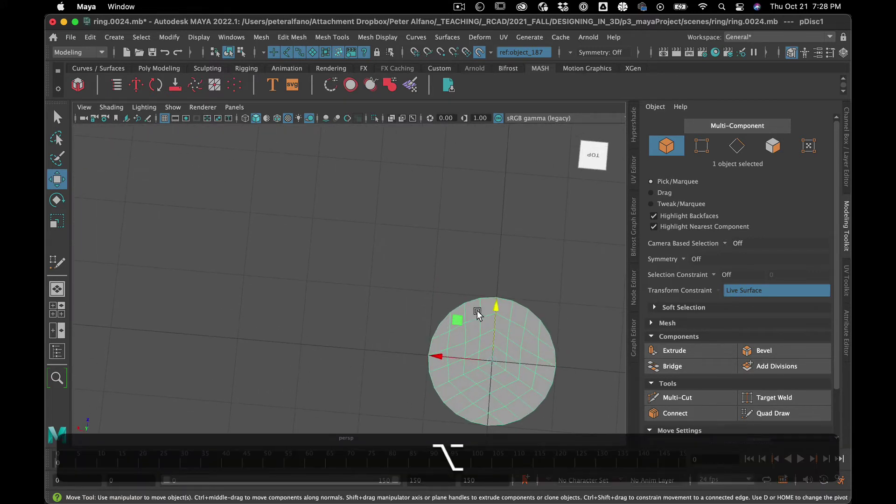
middle_click_drag(476, 314, 400, 284, "alt")
left_click(516, 282)
left_click(420, 300)
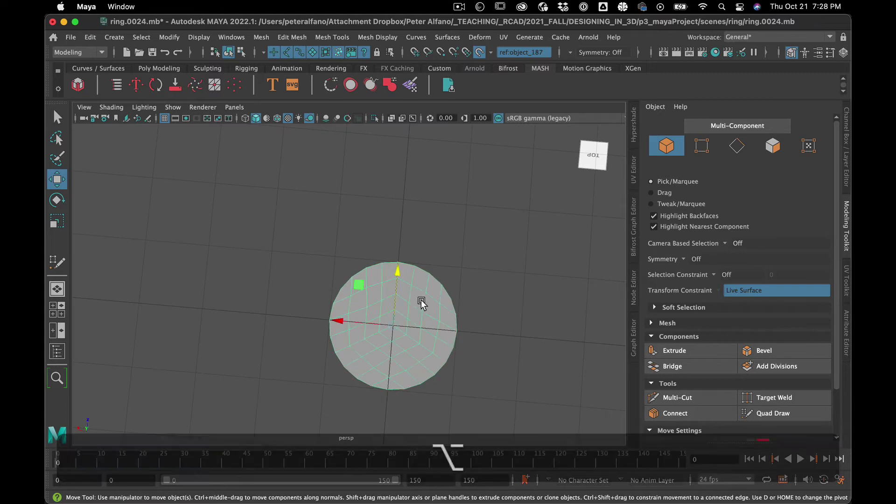
left_click(480, 52)
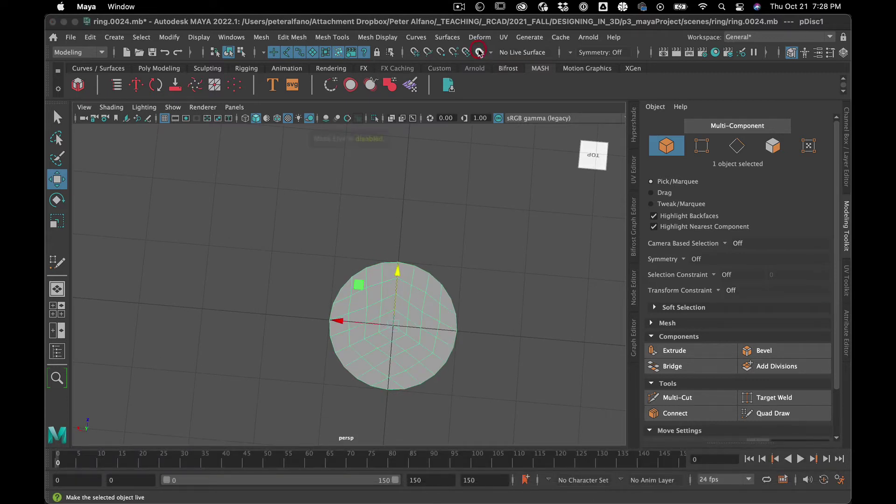
left_click(479, 53)
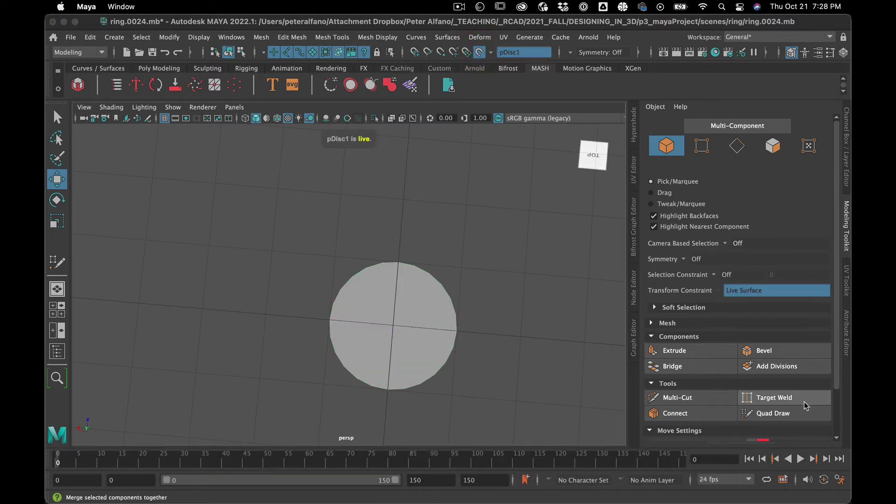
left_click(795, 416)
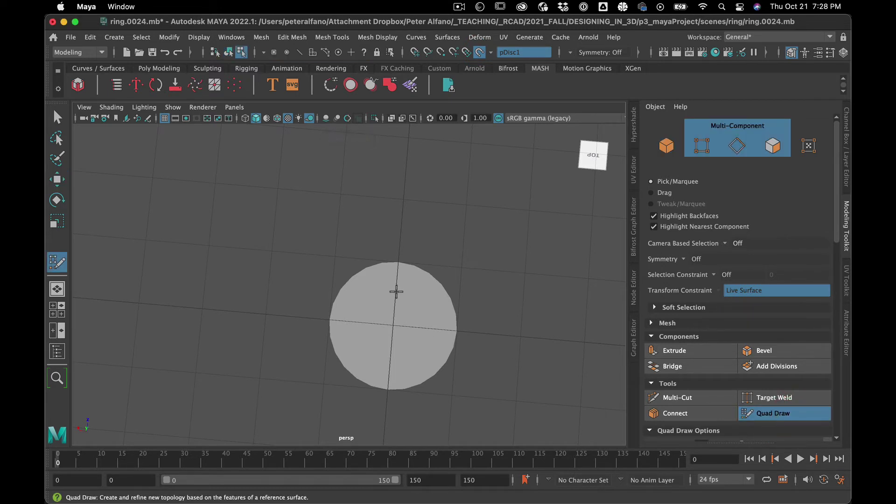
left_click(396, 292)
left_click(399, 263)
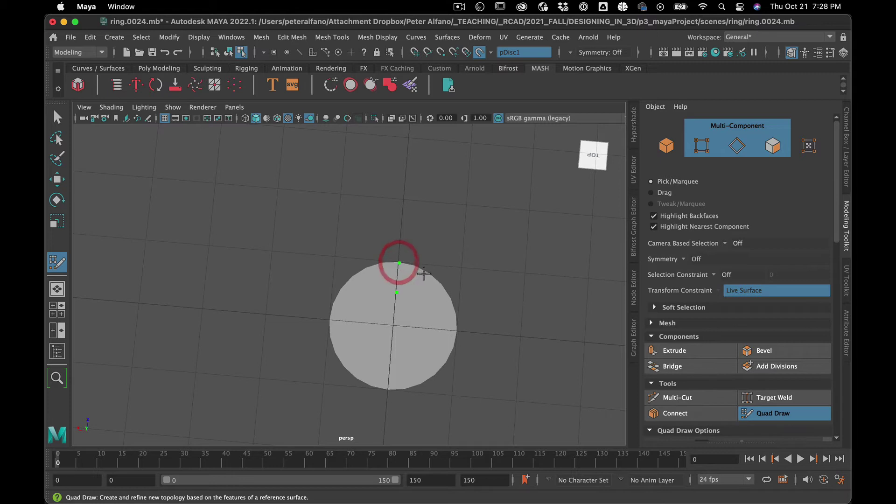
left_click(441, 287)
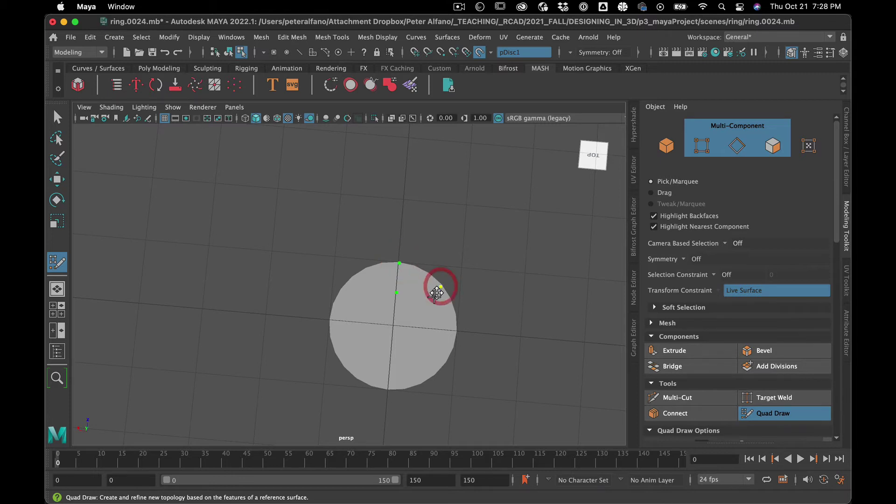
left_click(419, 304)
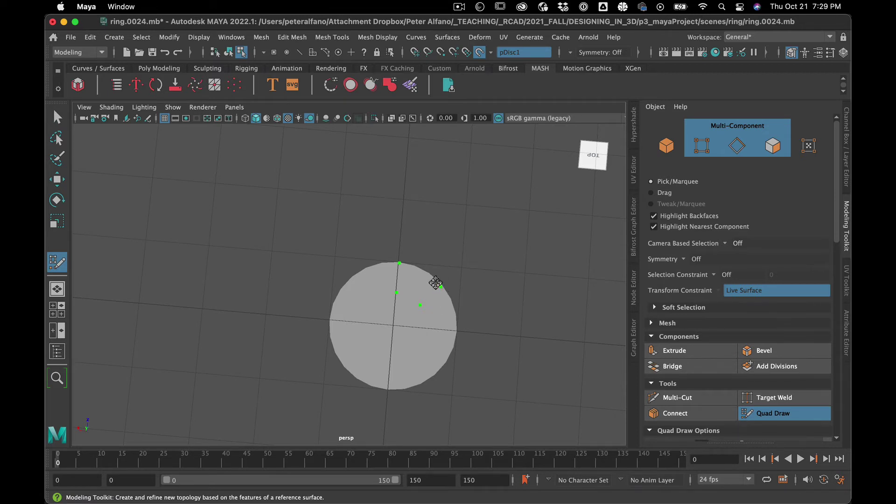
key("z")
Place Quad Draw dots along the rim and inside the disc's upper-right quadrant to outline a two-by-two grid of quads.
left_click(397, 298)
left_click(421, 299)
left_click(422, 325)
left_click(454, 330)
left_click(448, 303)
left_click(399, 262)
Fill the dots in the upper-right quadrant with four quads, including the inner one at the disc's centre.
left_click(409, 282, "shift")
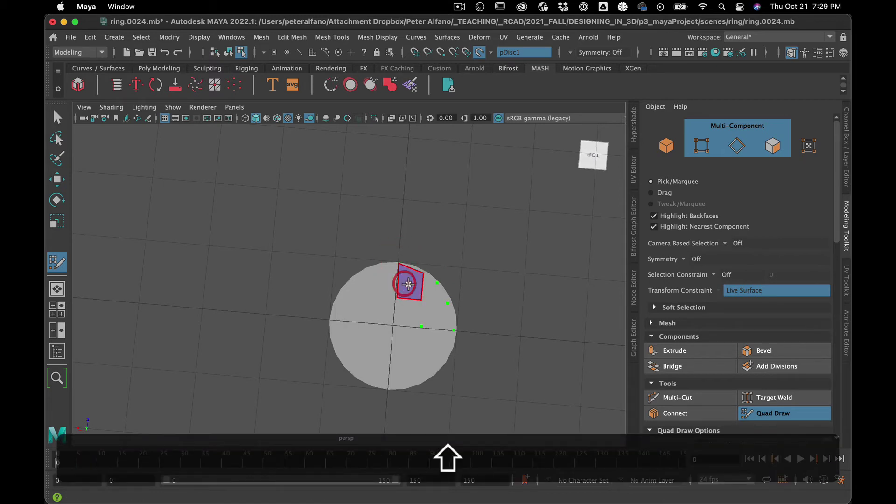
left_click(431, 292, "shift")
left_click(435, 314, "shift")
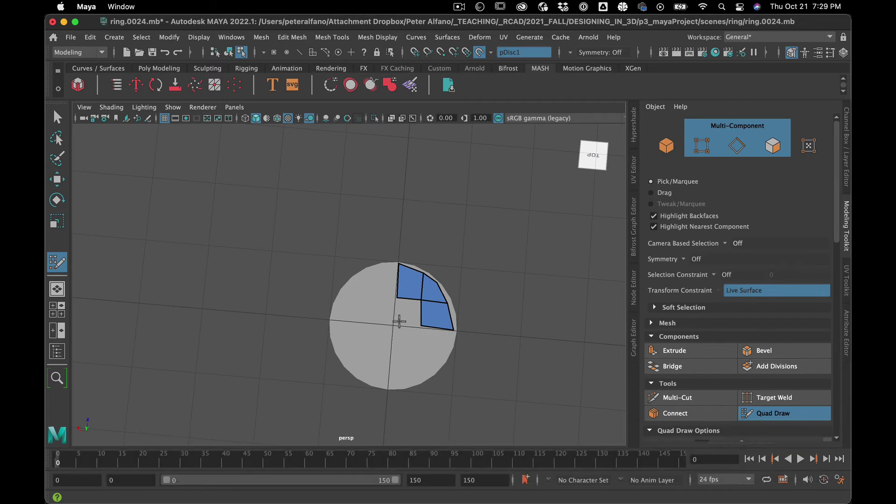
left_click(407, 309, "shift")
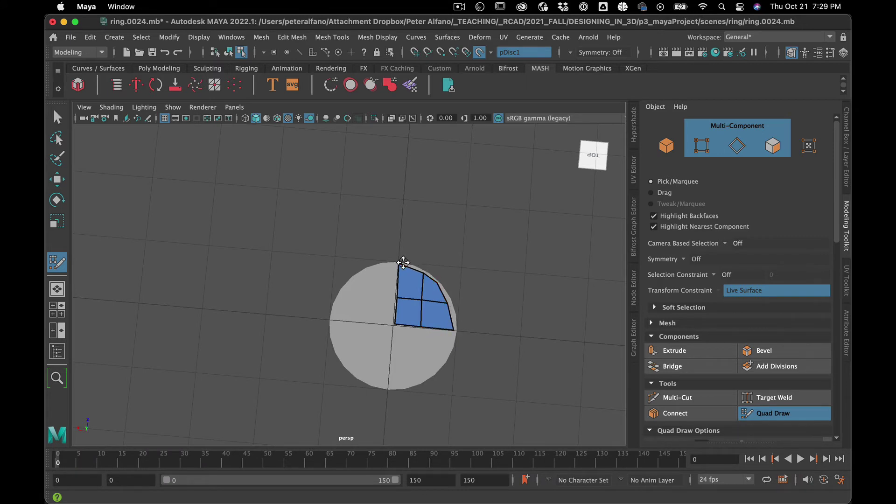
Delete the quadrant's three outer quads, keep the one touching the disc's centre and return to Quad Draw.
scroll(398, 263, "up", 5)
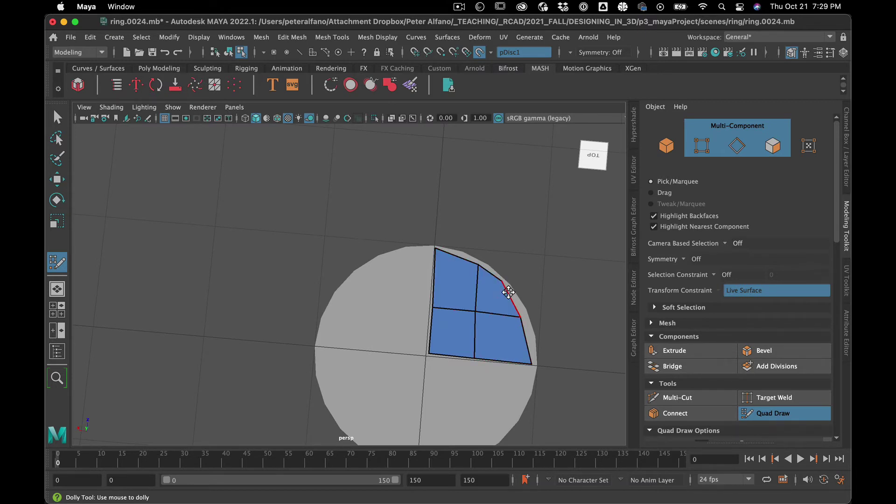
key("w")
left_click(460, 288)
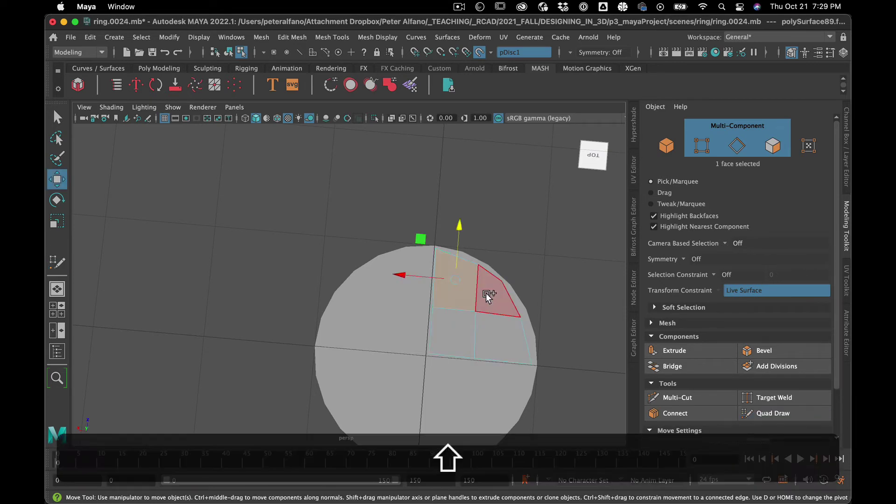
left_click(486, 293, "shift")
left_click(492, 328, "shift")
left_click(452, 327, "shift")
key("shift+BackSpace")
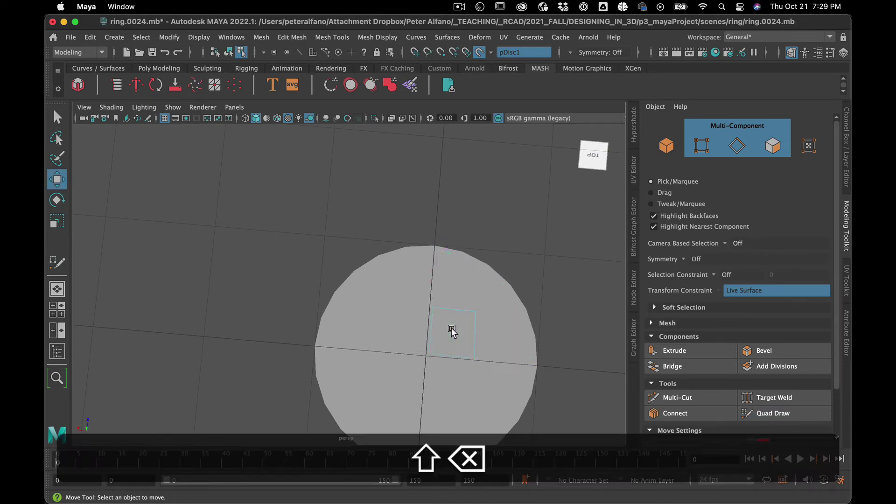
left_click(444, 334)
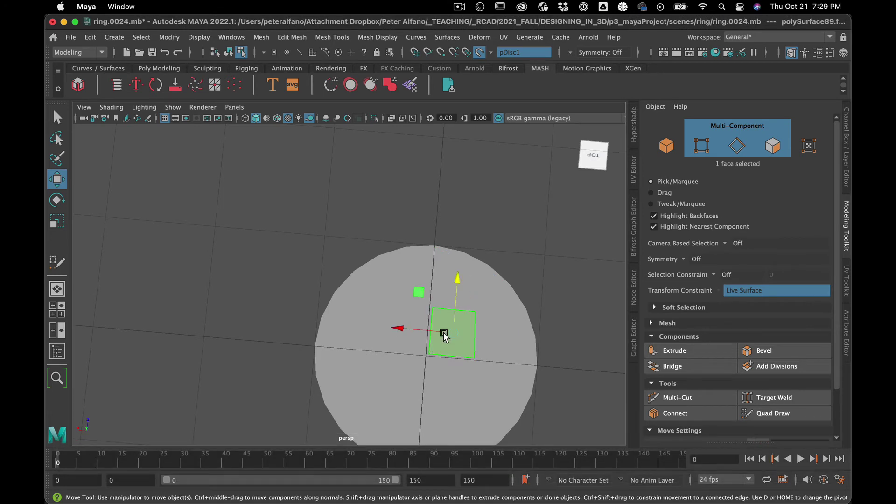
key("BackSpace")
left_click(455, 333)
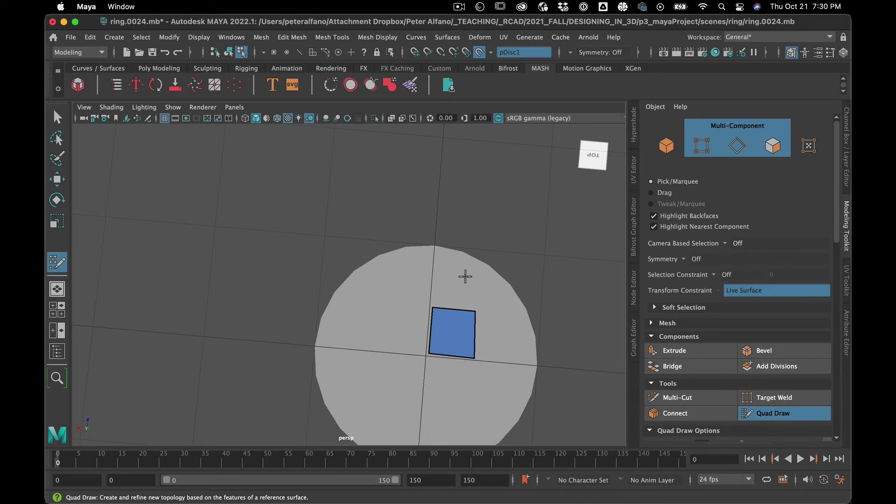
Pull the remaining quad's outer corner inward and align its other corners with the disc's centre and the grid axes.
left_click_drag(475, 312, 466, 319)
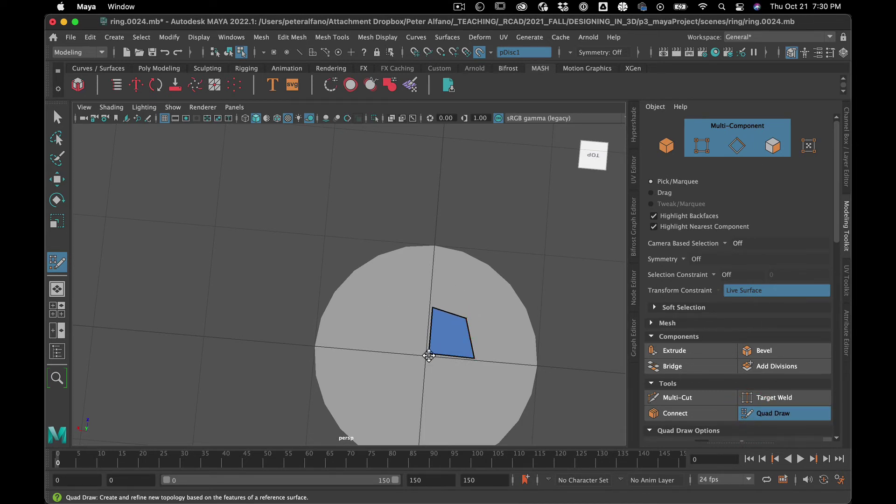
mouse_move(429, 356)
left_mouse_down()
mouse_move(418, 360)
mouse_move(476, 360)
left_mouse_up()
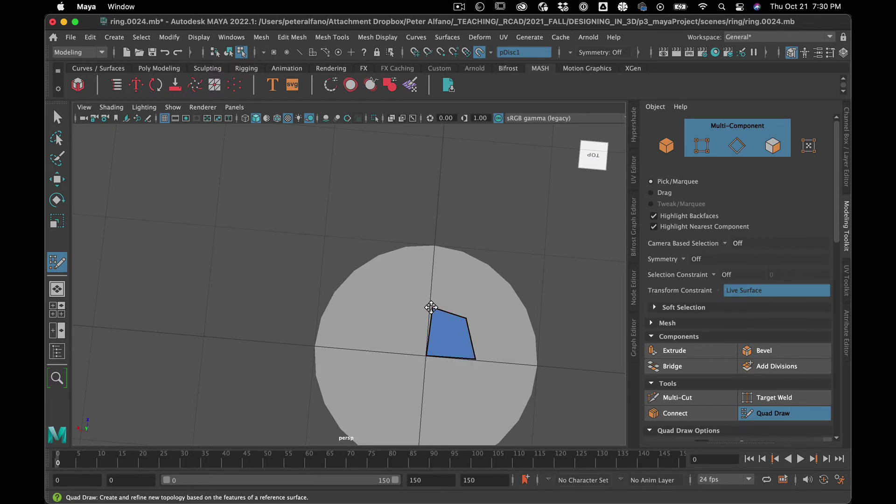
left_click_drag(431, 307, 429, 306)
Add three dots on the disc's rim and fill two quads around the central one to complete the upper-right quadrant.
left_click(505, 283)
left_click(532, 363)
left_click(437, 248)
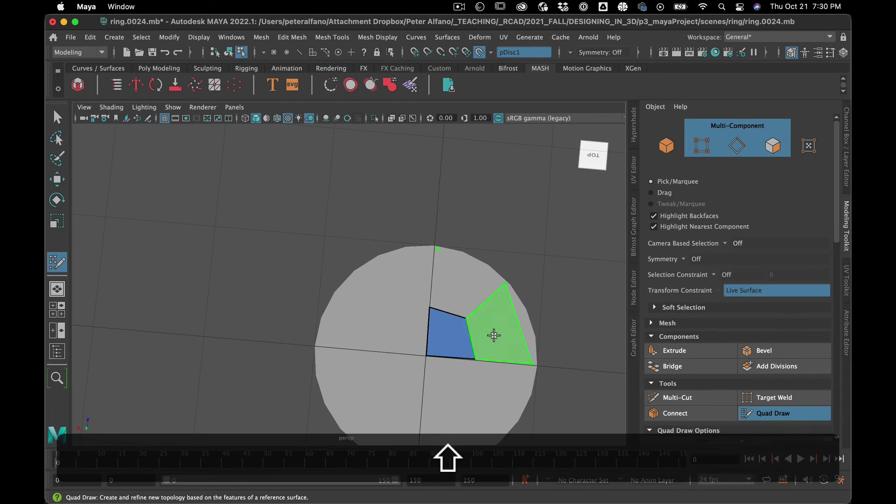
left_click(455, 285, "shift")
left_click(494, 335, "shift")
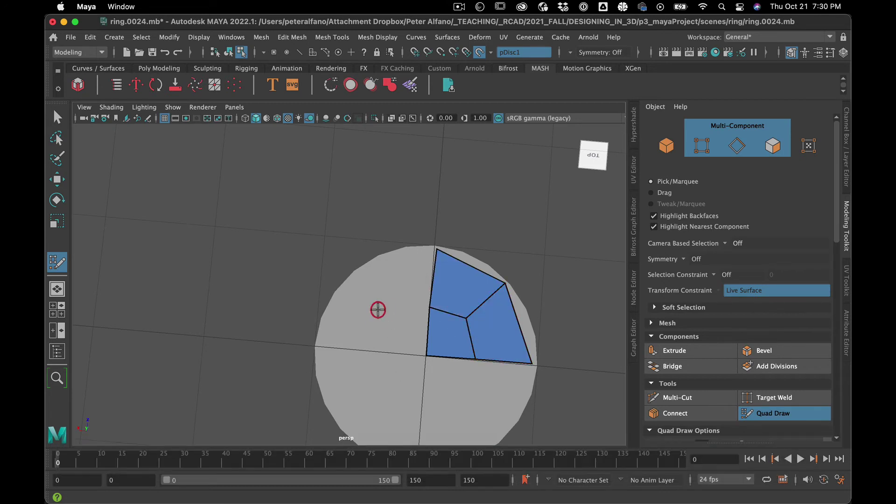
Place two inner and two rim dots in the disc's upper-left quadrant and fill it with three quads.
left_click(378, 310)
left_click(350, 279)
left_click(317, 348)
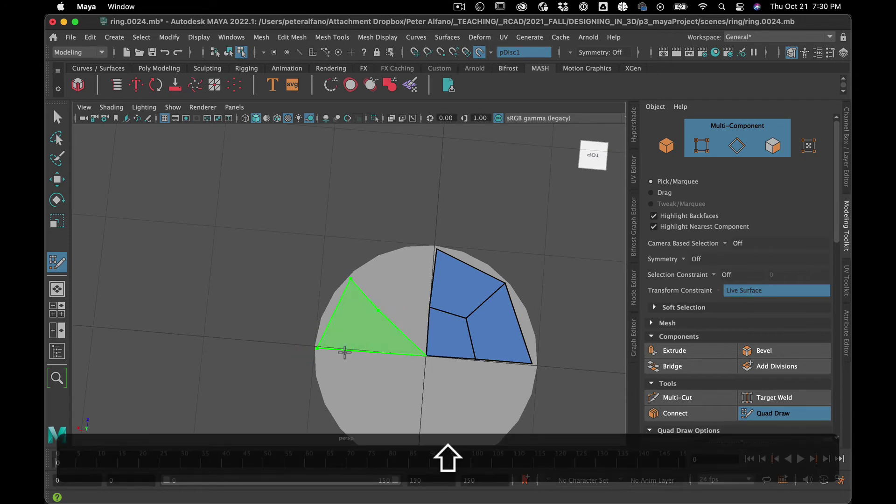
left_click(369, 348)
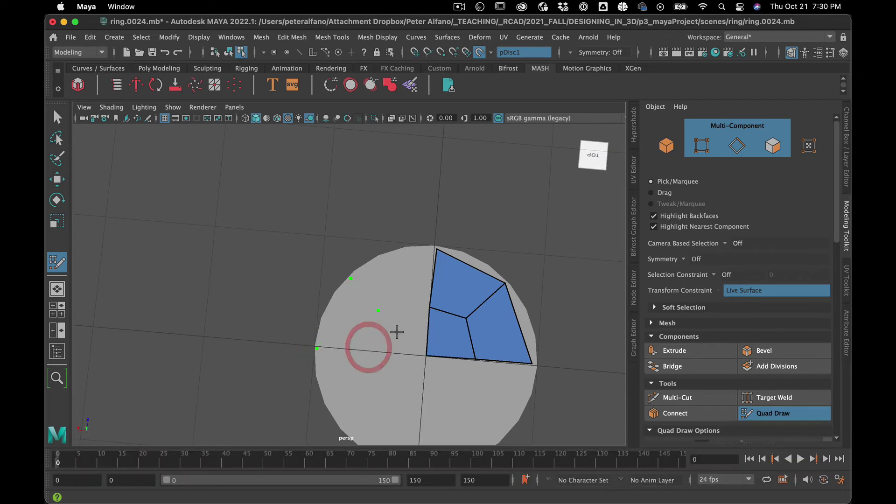
left_click(401, 335, "shift")
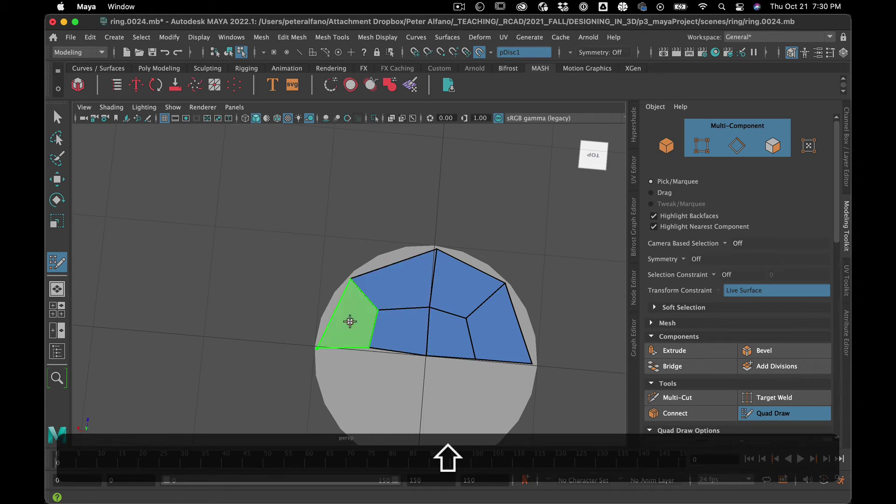
left_click(350, 325, "shift")
Place three inner dots and three rim dots across the disc's lower half, mirroring the upper half's layout.
left_click(371, 395)
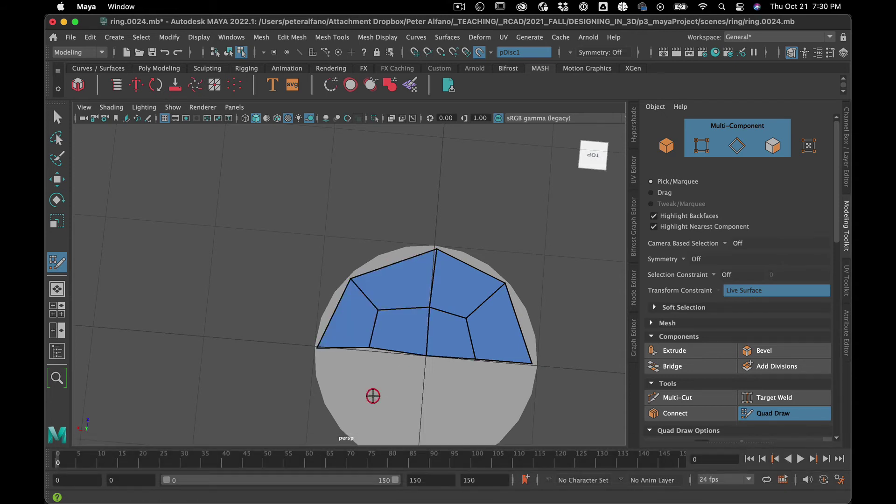
left_click(421, 411)
scroll(496, 420, "down", 5)
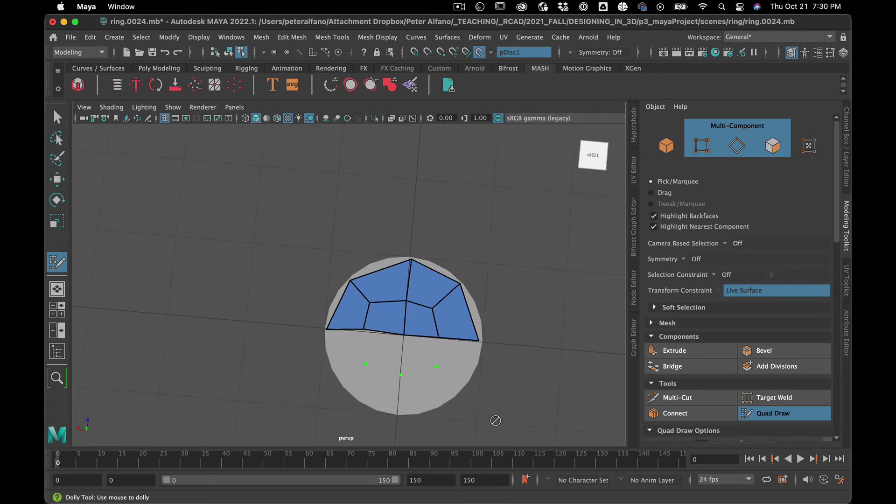
scroll(495, 419, "up", 1)
left_click(465, 386)
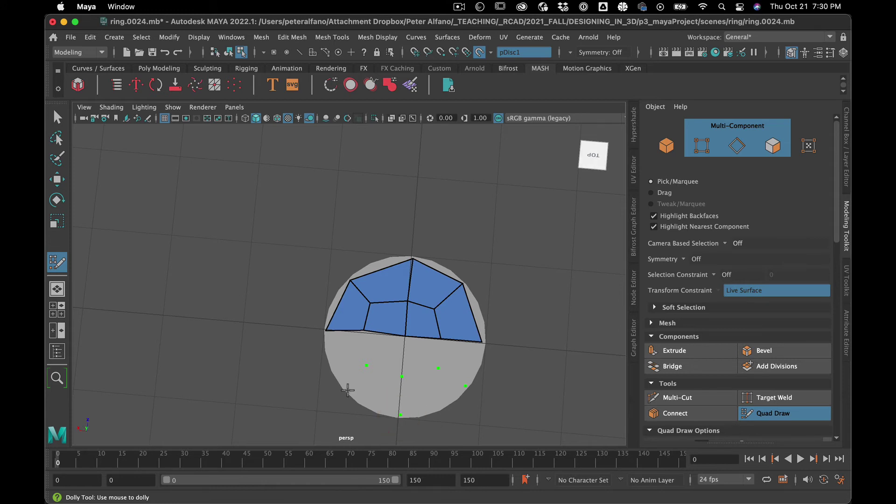
left_click(346, 386)
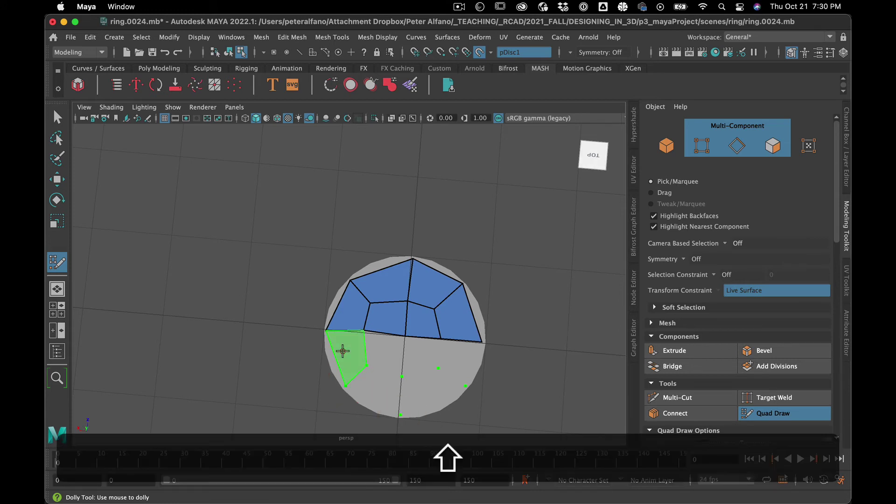
Fill the disc's lower half with six quads, four along the rim and two at the centre.
left_click(425, 386, "shift")
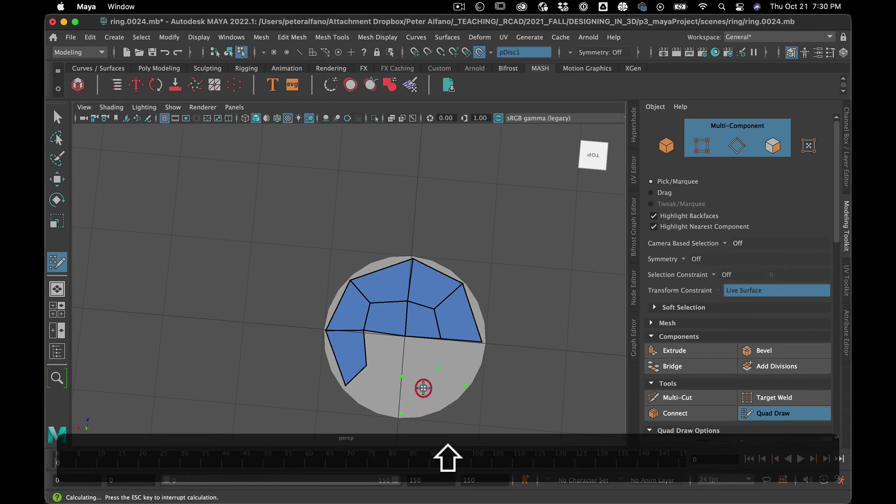
left_click(460, 362, "shift")
left_click(459, 362, "shift")
left_click(430, 390, "shift")
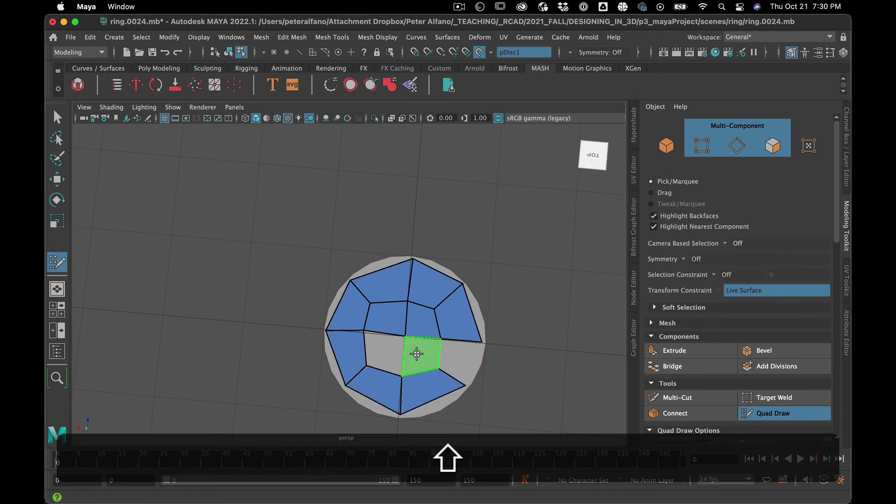
left_click(415, 354, "shift")
left_click(384, 354, "shift")
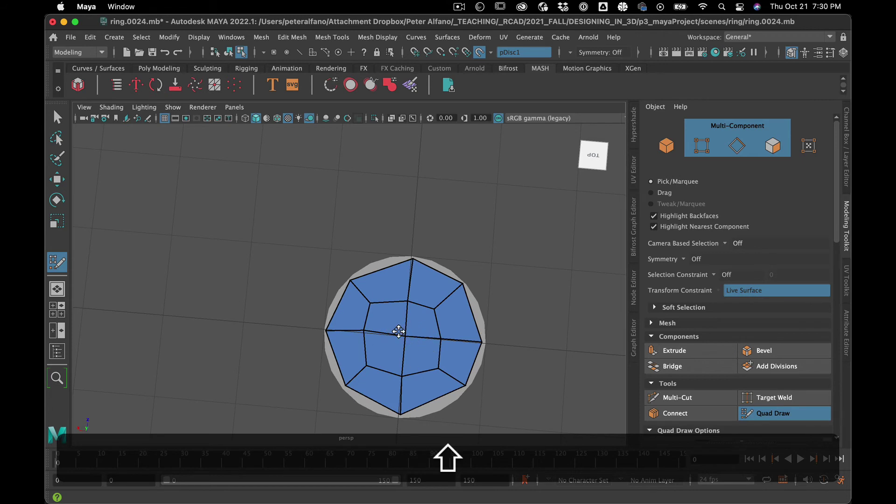
Relax the inner vertices on the left half of the quad layout to even out their spacing.
mouse_move(365, 340)
left_mouse_down("shift")
mouse_move(438, 343)
mouse_move(414, 408)
mouse_move(396, 415)
left_mouse_up("shift")
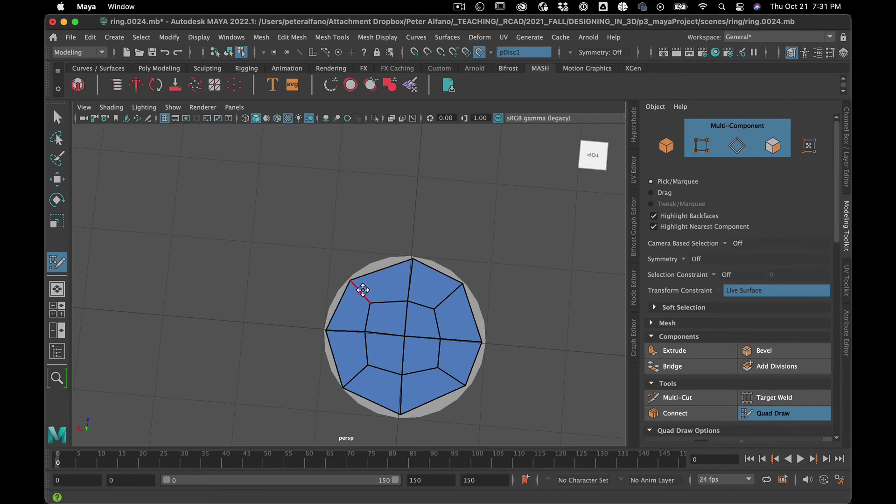
key("alt")
key("ctrl")
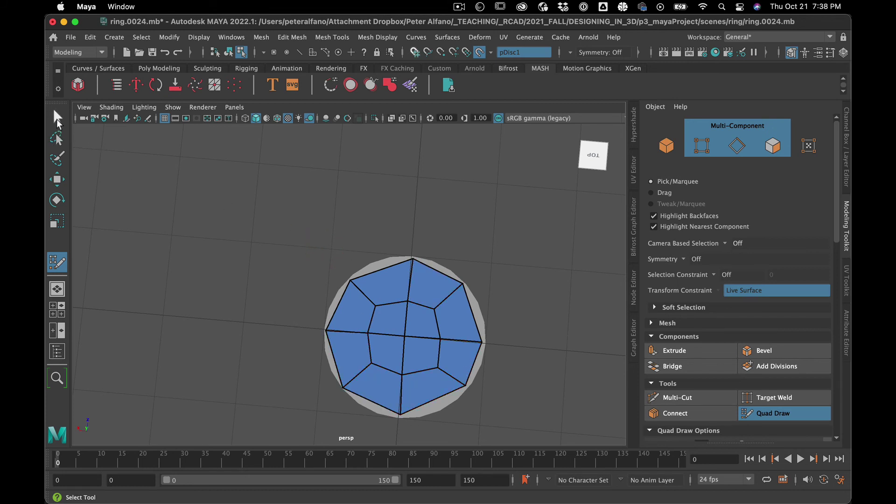
Leave Quad Draw and delete the whole retopologised quad mesh as an object from the disc.
left_click(57, 117)
left_click_drag(276, 254, 542, 429)
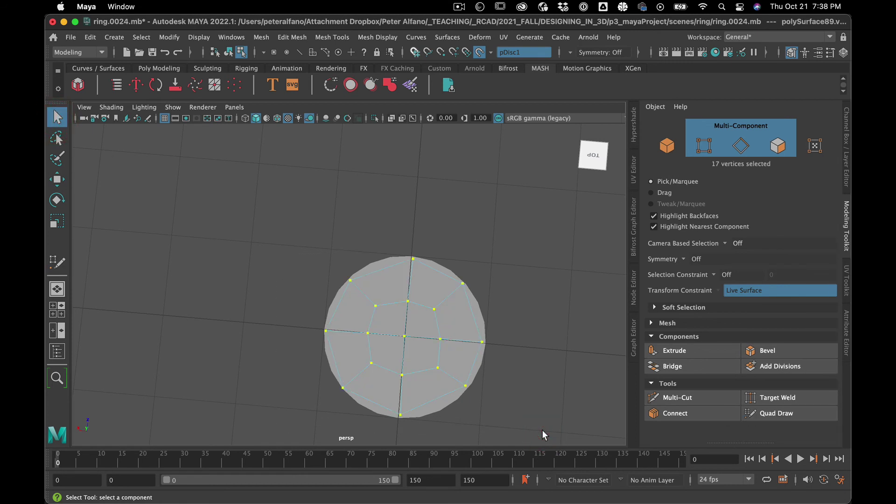
key("BackSpace")
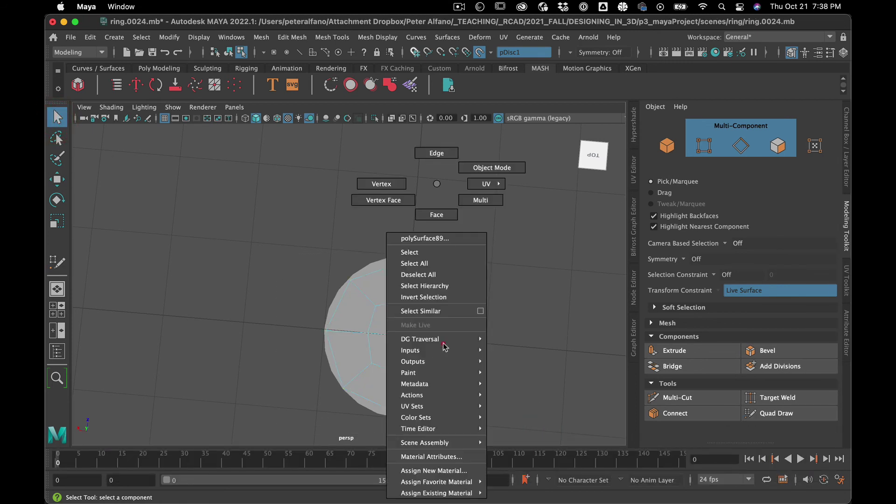
right_click_drag(436, 183, 487, 167)
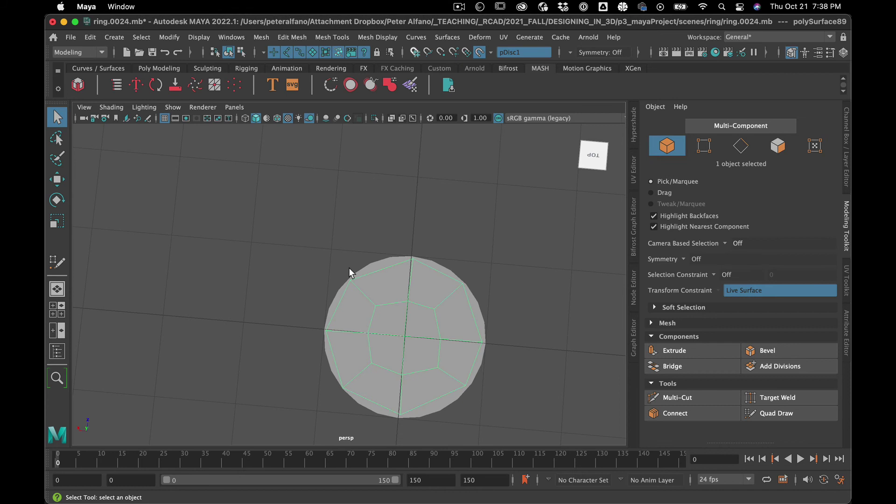
key("BackSpace")
Disable the live surface on the disc and delete the disc.
left_click(427, 346)
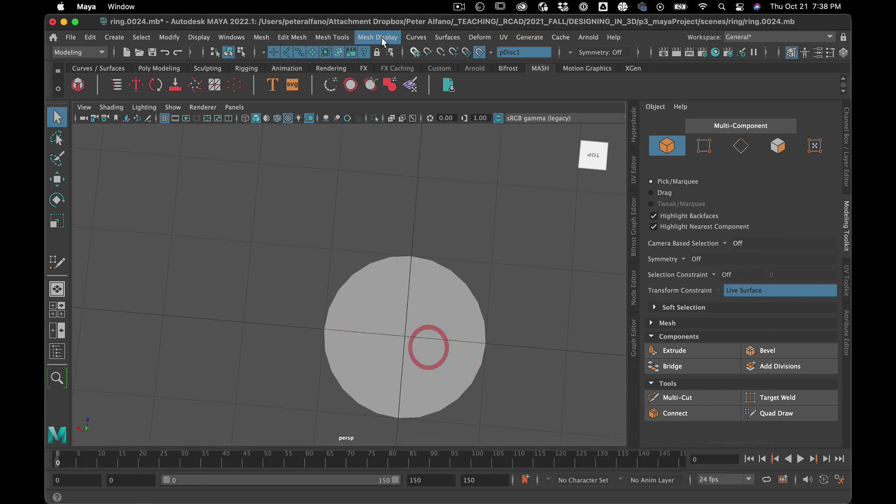
left_click(479, 52)
left_click(422, 282)
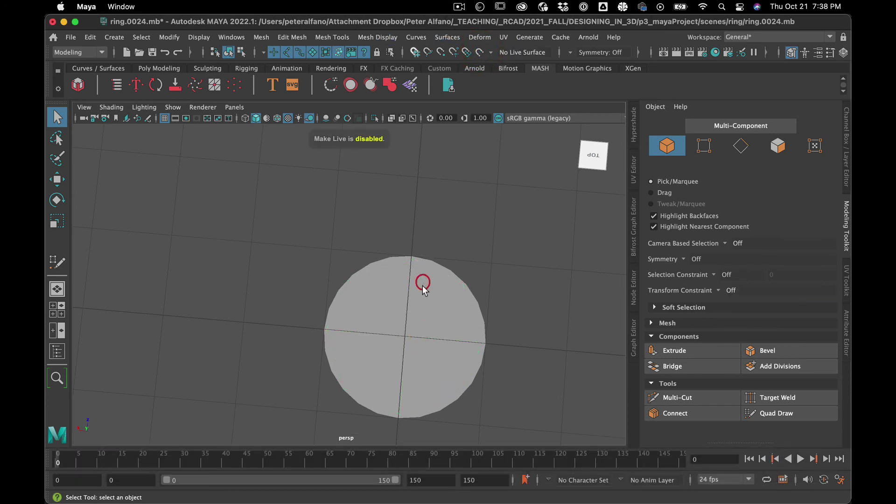
key("BackSpace")
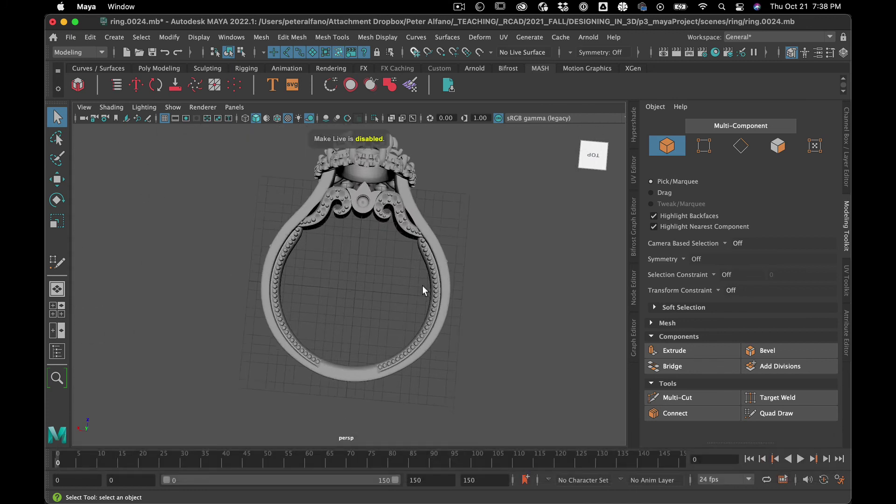
Open the Outliner, unhide the RING group and isolate it in the perspective view.
left_click(58, 351)
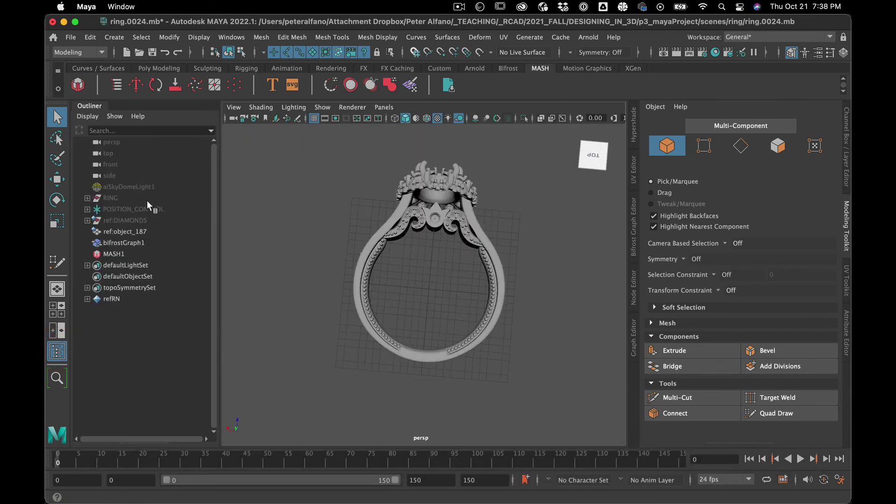
left_click(130, 195)
key("shift+h")
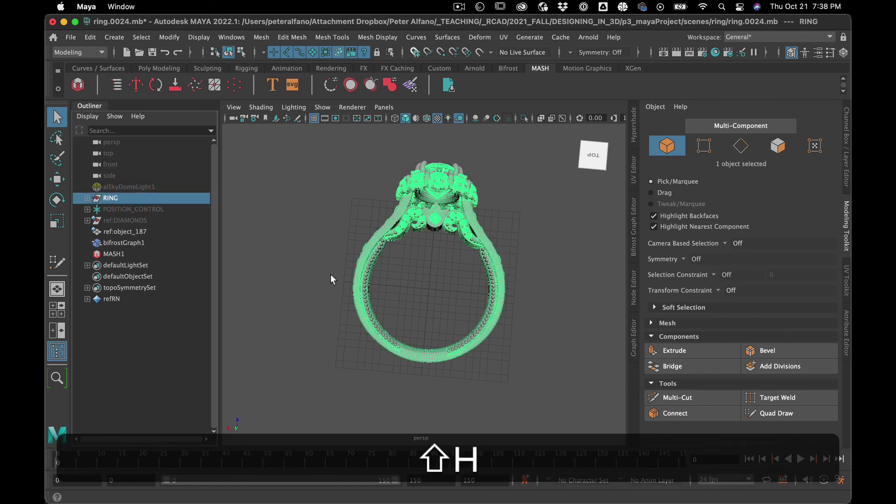
scroll(432, 303, "up", 5)
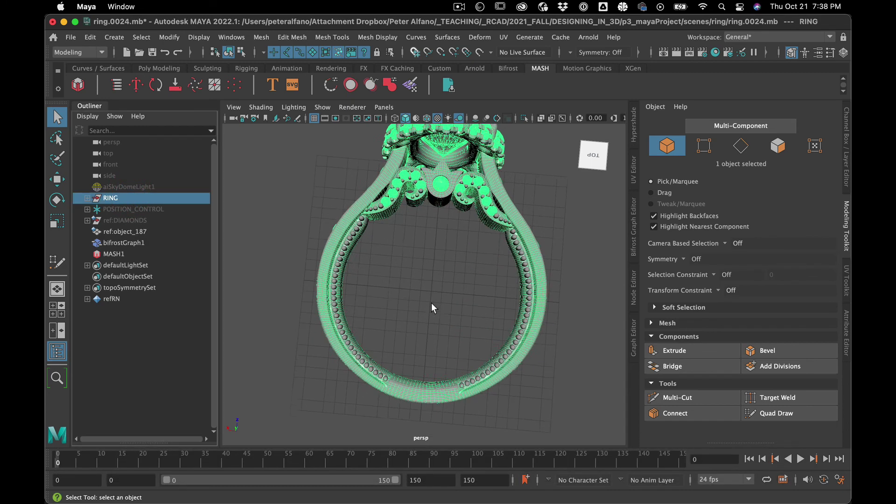
scroll(432, 303, "up", 2)
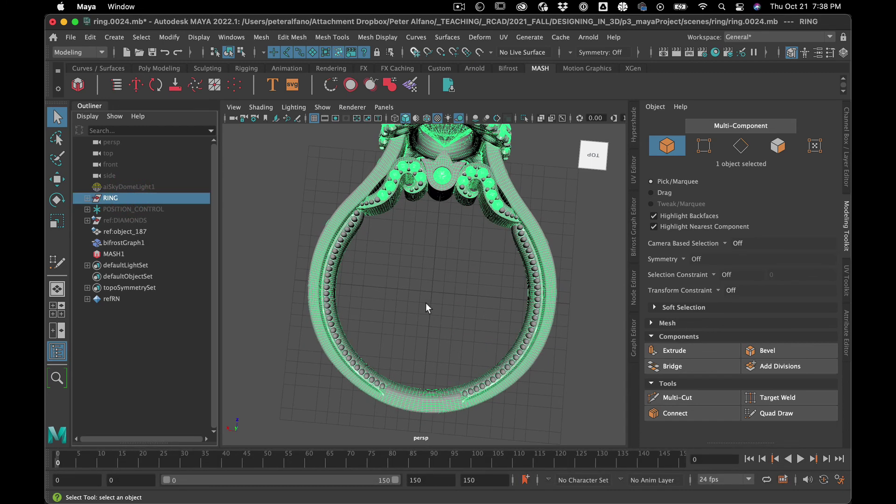
left_click(525, 116)
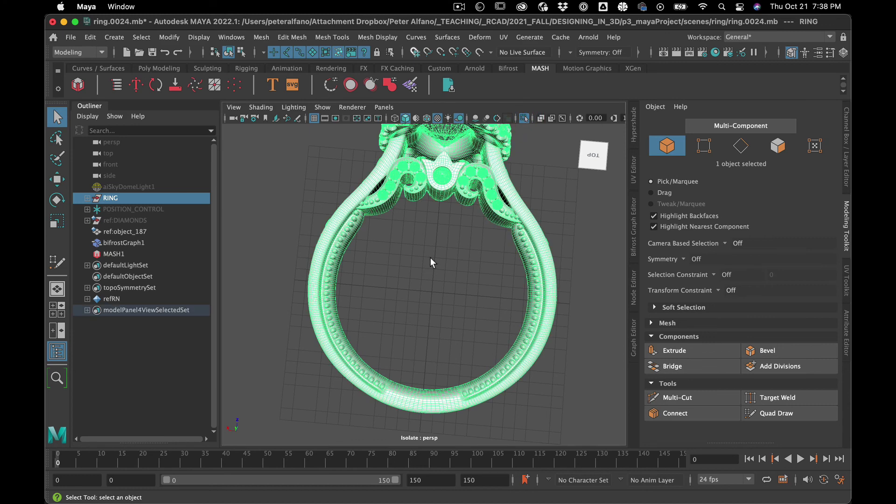
Expand RING and its MODEL group, and hide the DIAMONDS and COLOR_DIAMONDS groups.
left_click_drag(416, 291, 443, 313, "alt")
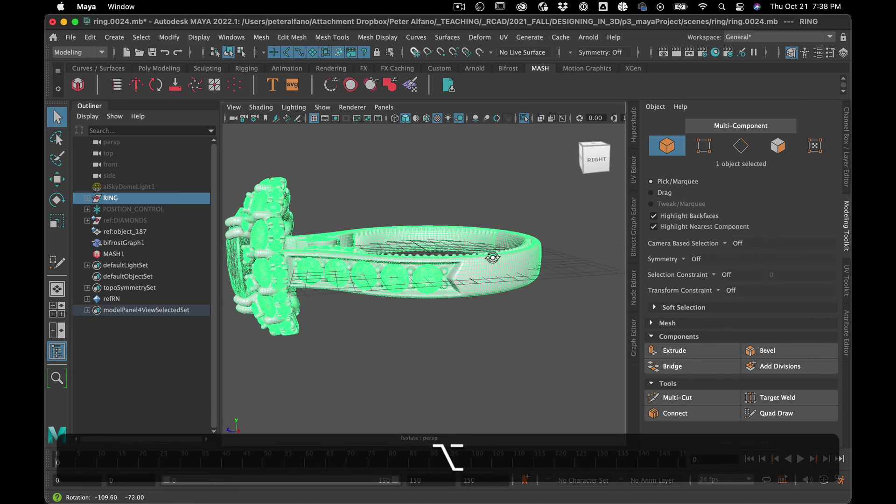
left_click(88, 198)
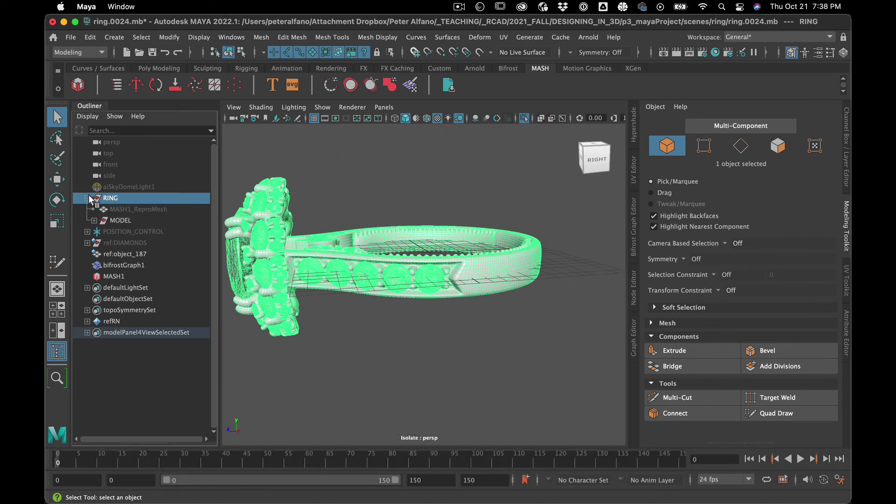
left_click(94, 220)
left_click(150, 242)
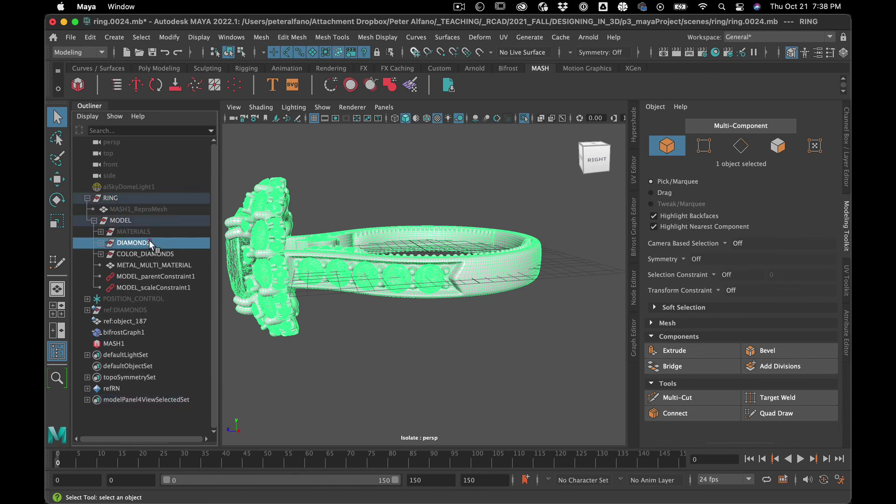
left_click(148, 253, "shift")
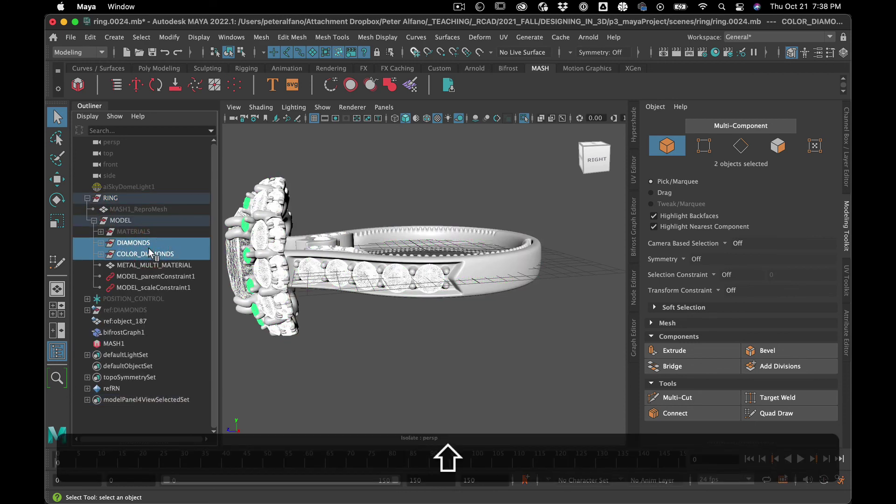
key("h")
Turn on Wireframe on Shaded and examine the metal mesh's topology along the band and around the crown's stone settings.
scroll(374, 310, "up", 10)
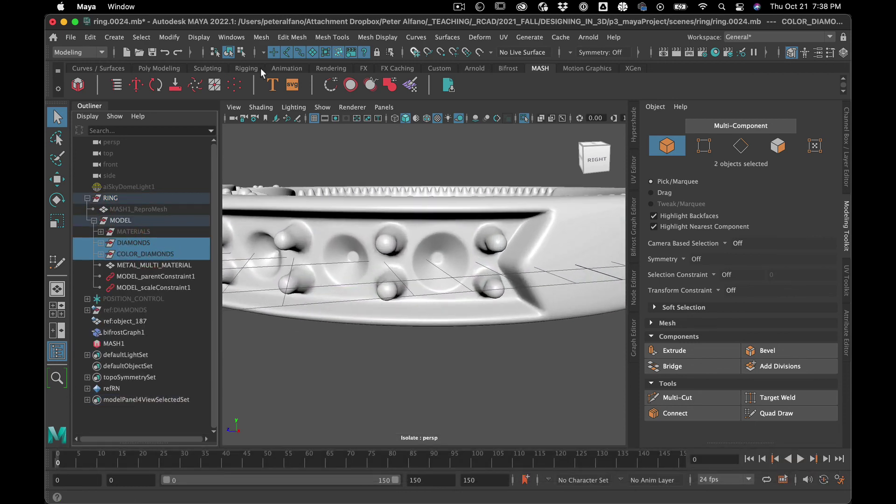
left_click(261, 107)
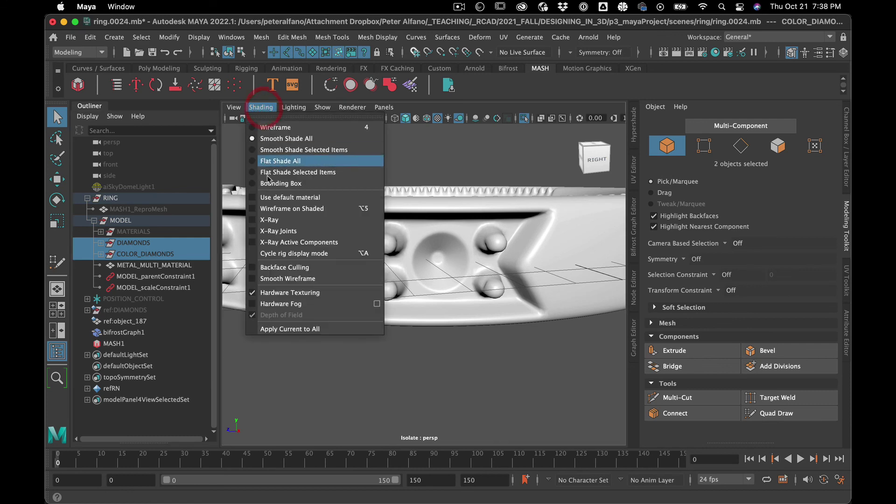
left_click(273, 209)
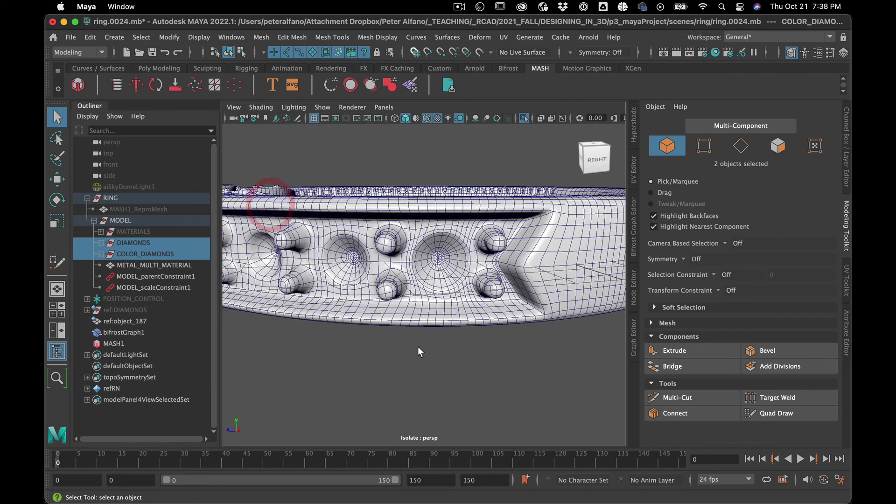
left_click_drag(418, 347, 405, 356, "alt")
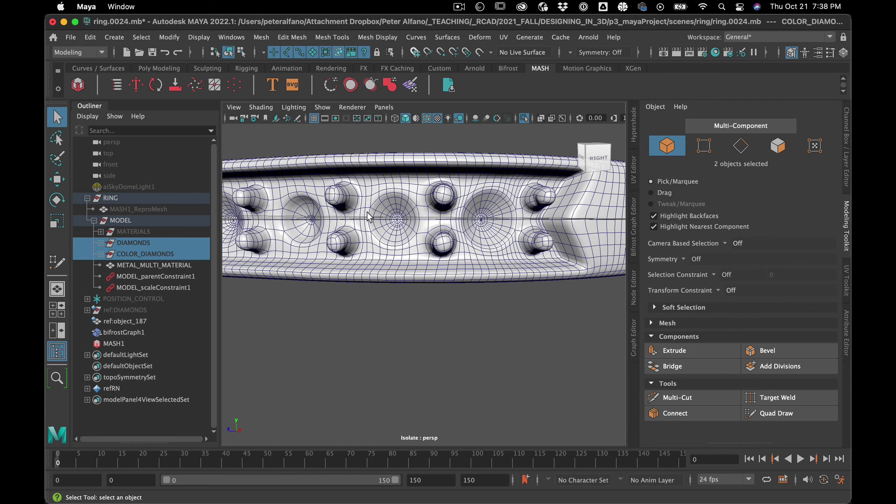
left_click_drag(367, 258, 398, 263, "alt")
right_click_drag(398, 263, 401, 175, "alt")
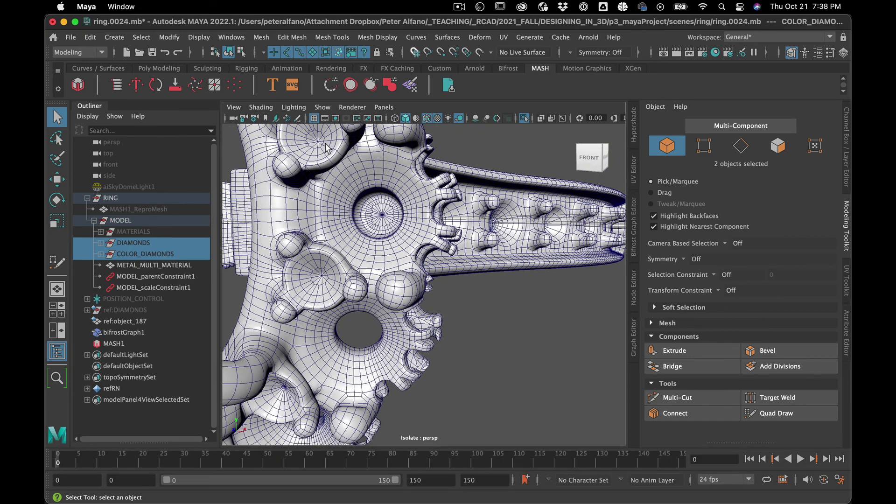
left_click_drag(377, 194, 394, 208, "alt")
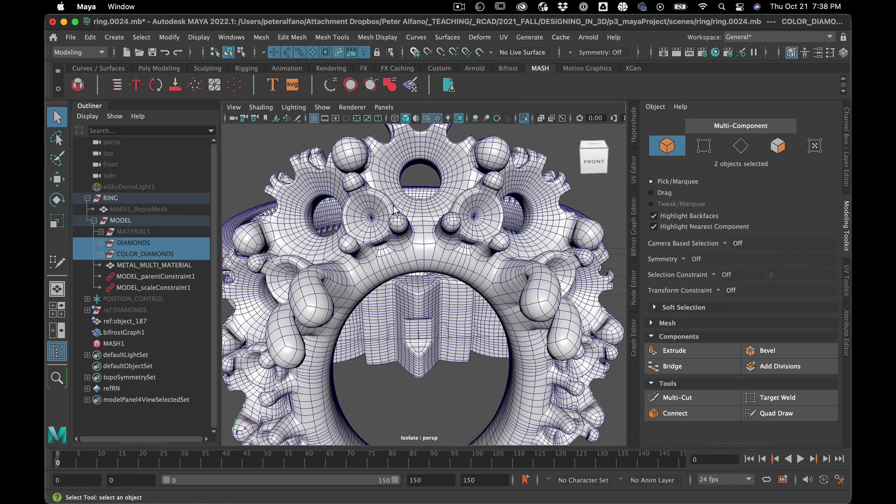
scroll(395, 208, "down", 1)
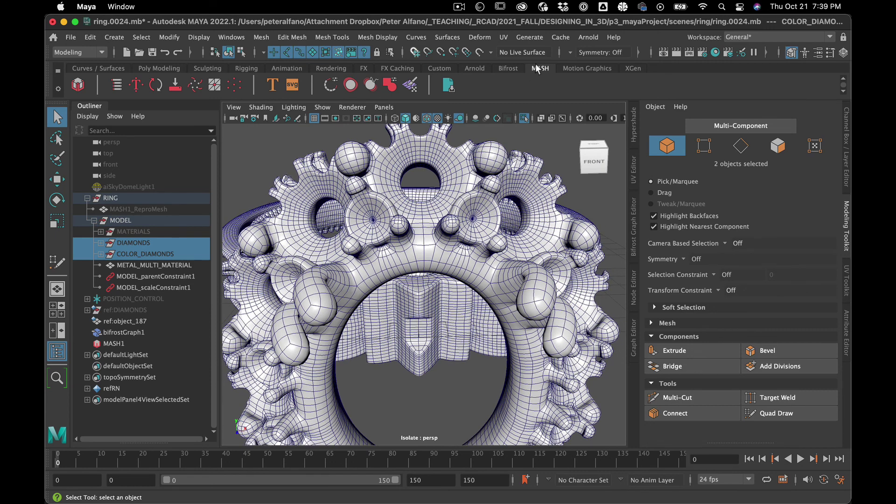